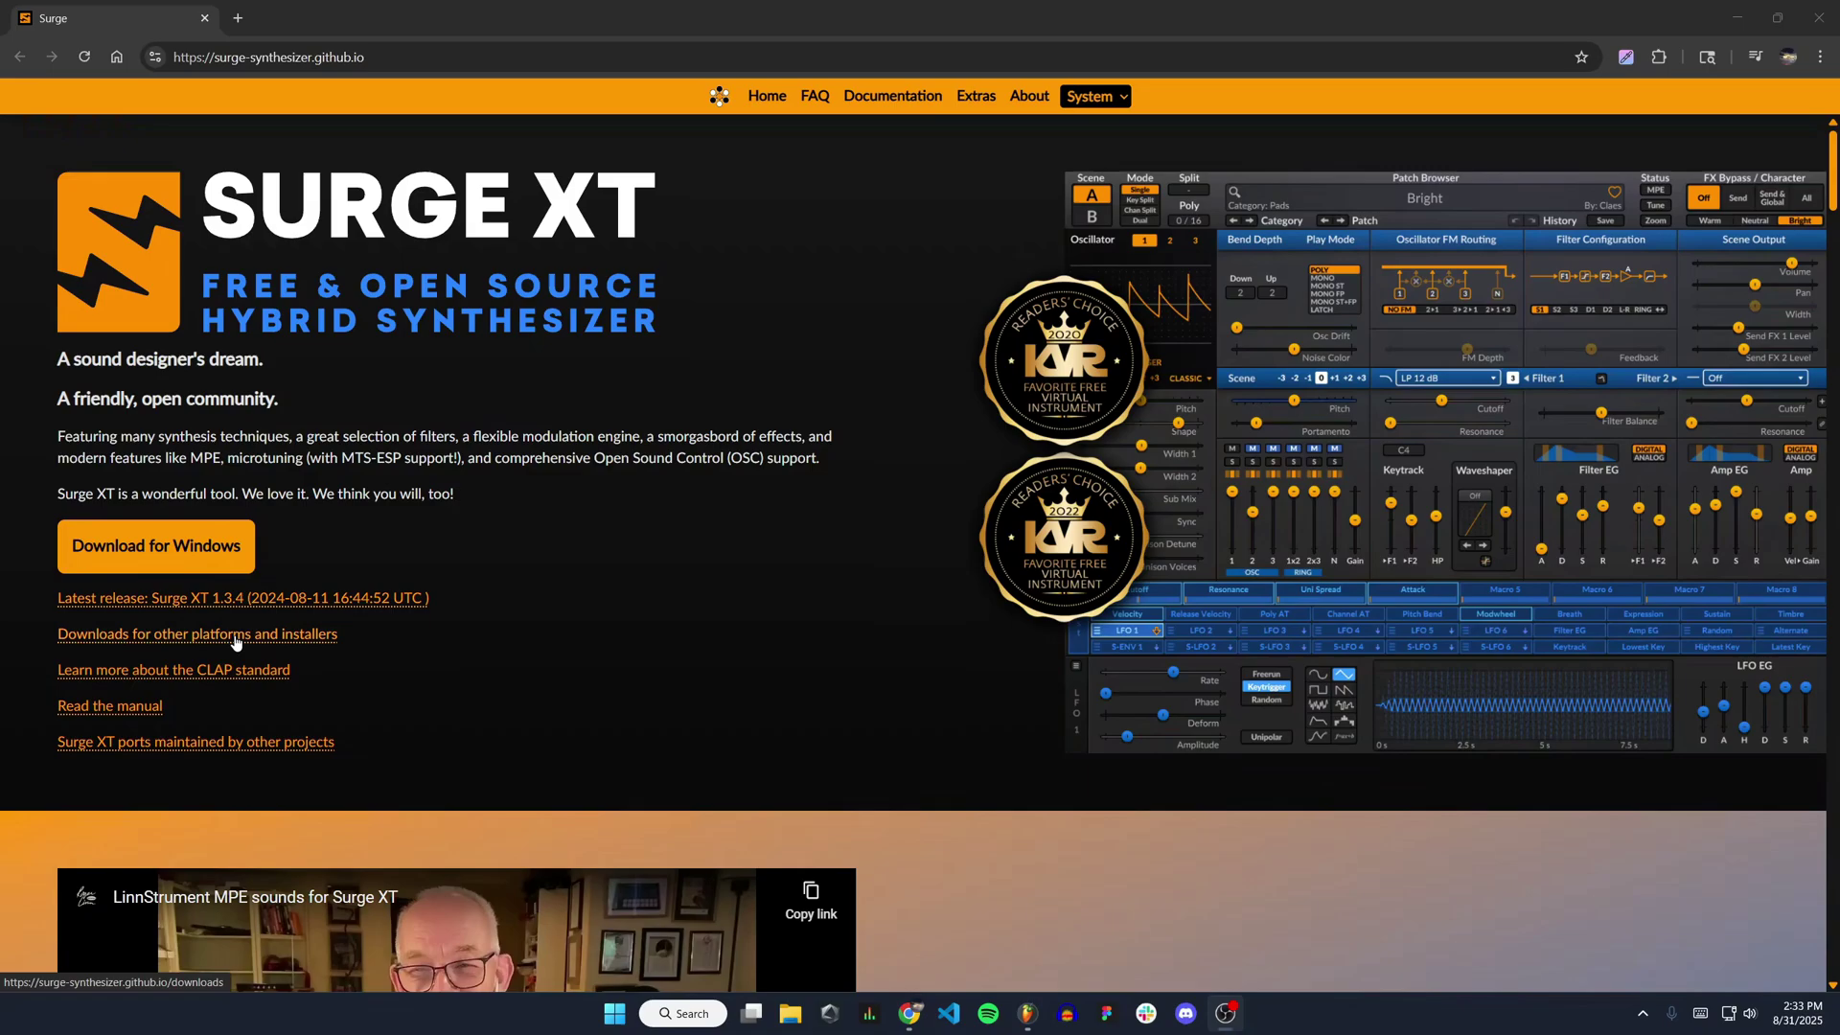
- Download surge-xt-win64-1.3.4-setup.exe and launch it from Chrome's downloads bubble
{"action": "left_click", "coordinate": [173, 542]}
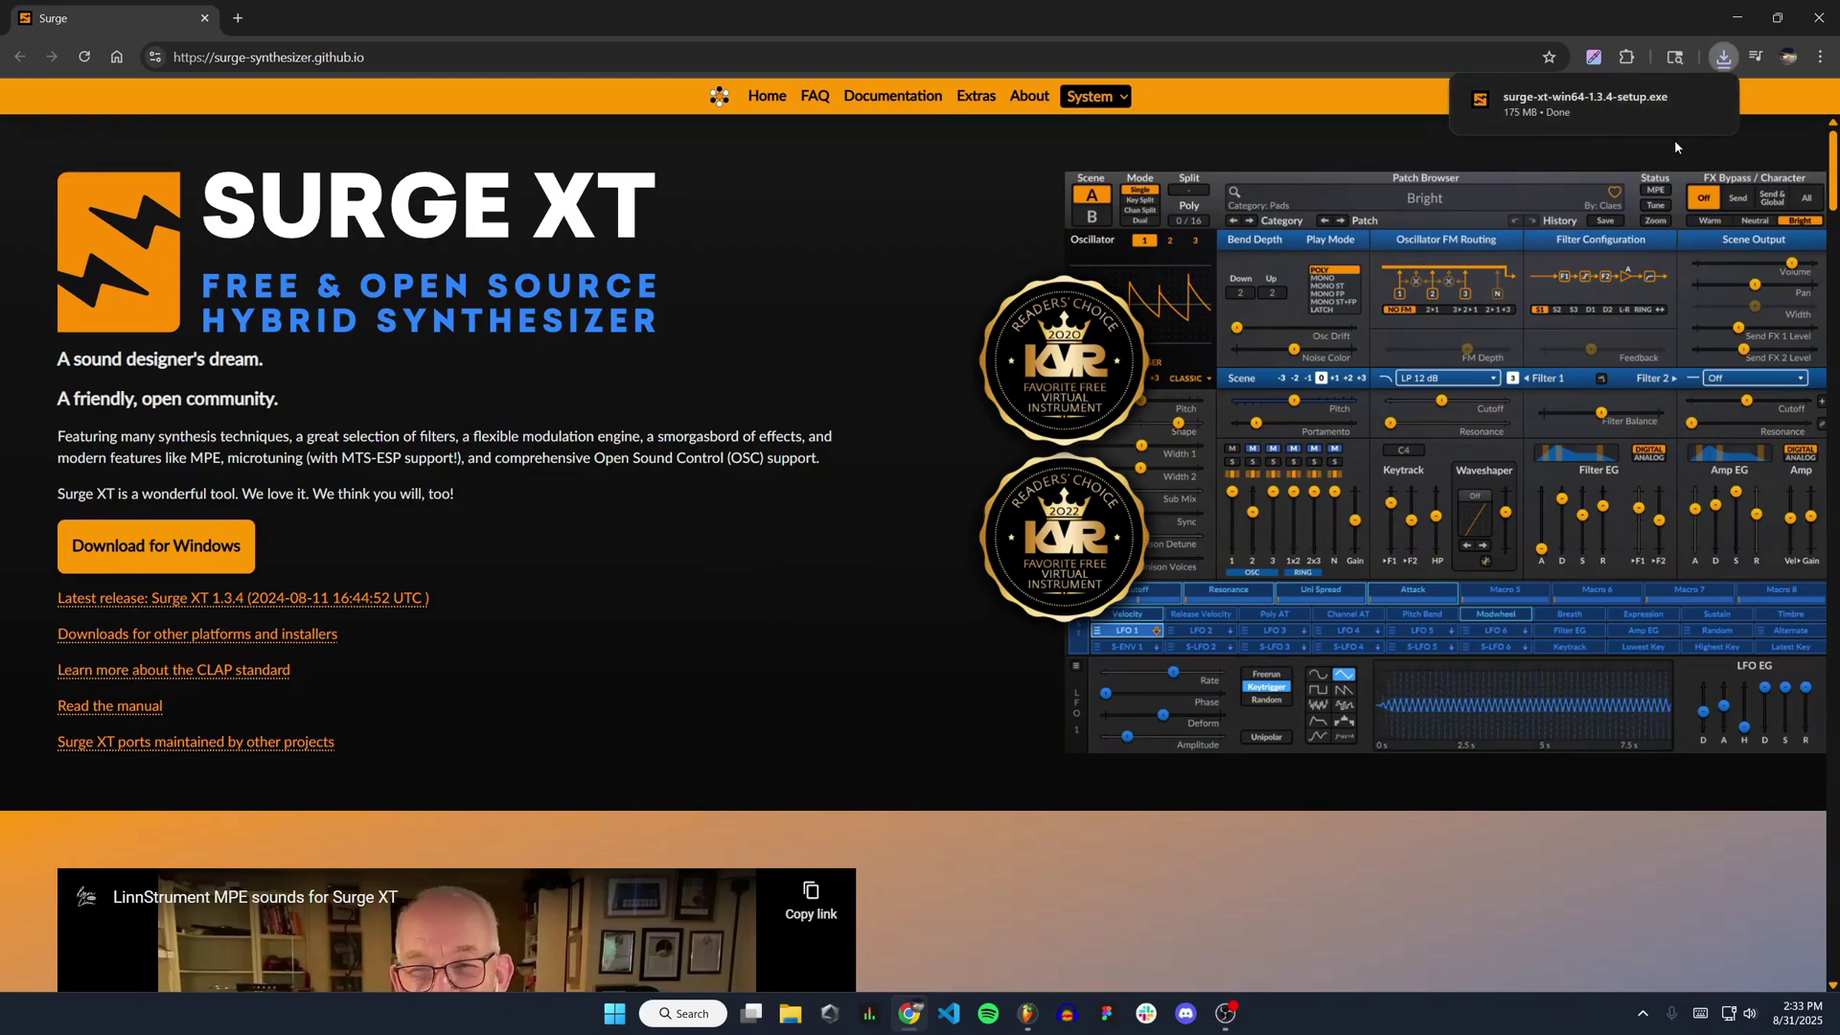
{"action": "mouse_move", "coordinate": [1593, 106]}
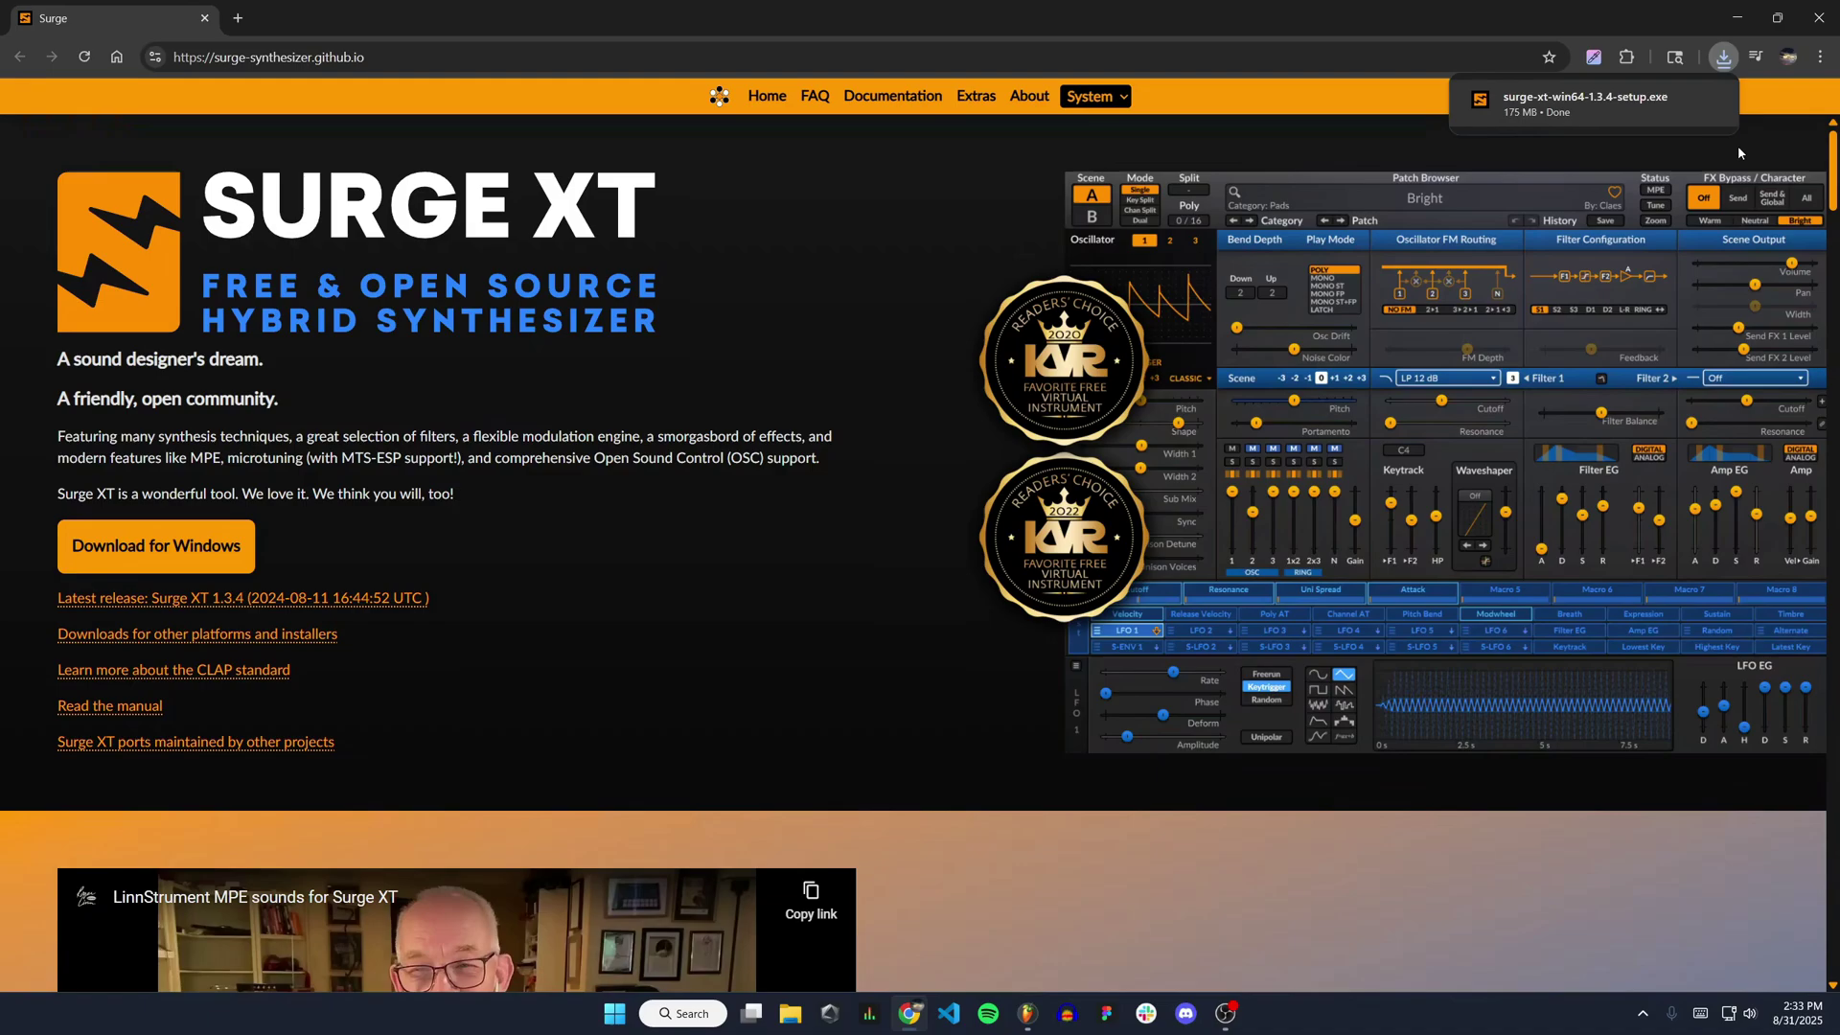
{"action": "left_click", "coordinate": [1628, 111]}
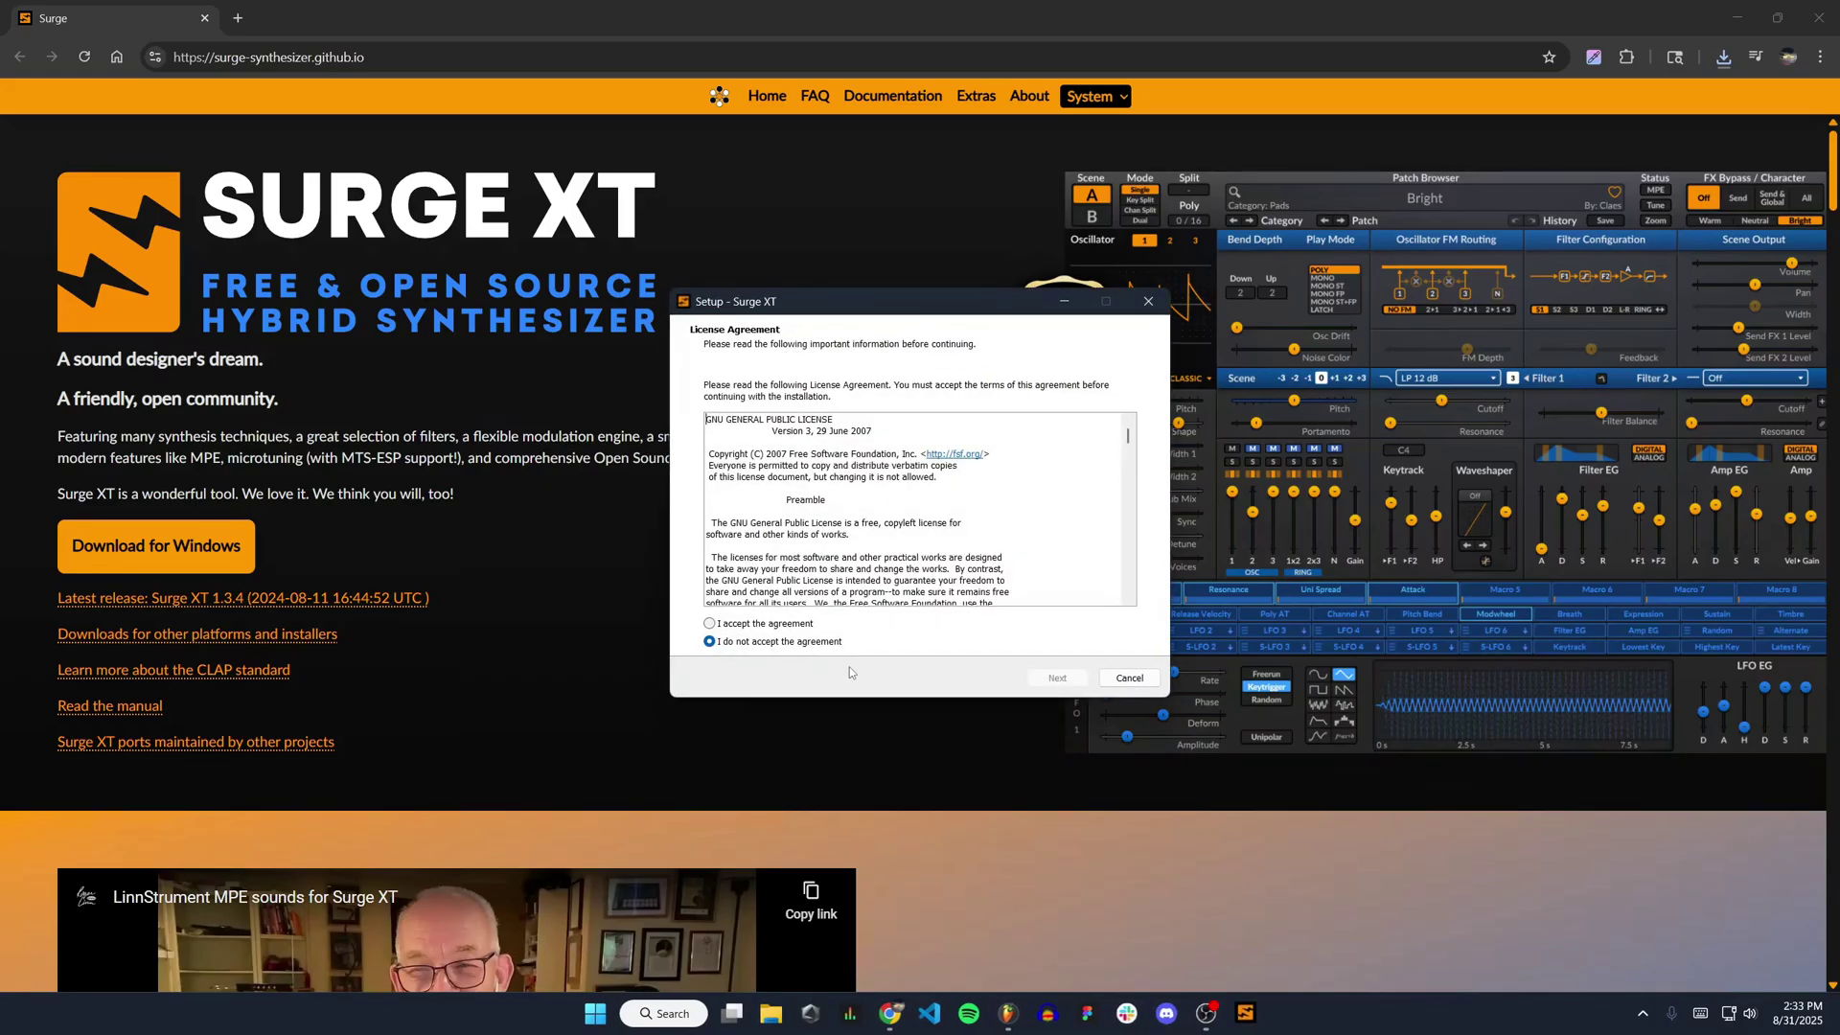
- Accept the GPL license, keep all components, install Surge XT 1.3.4 and finish the wizard
{"action": "left_click", "coordinate": [794, 625]}
{"action": "left_click", "coordinate": [1057, 680]}
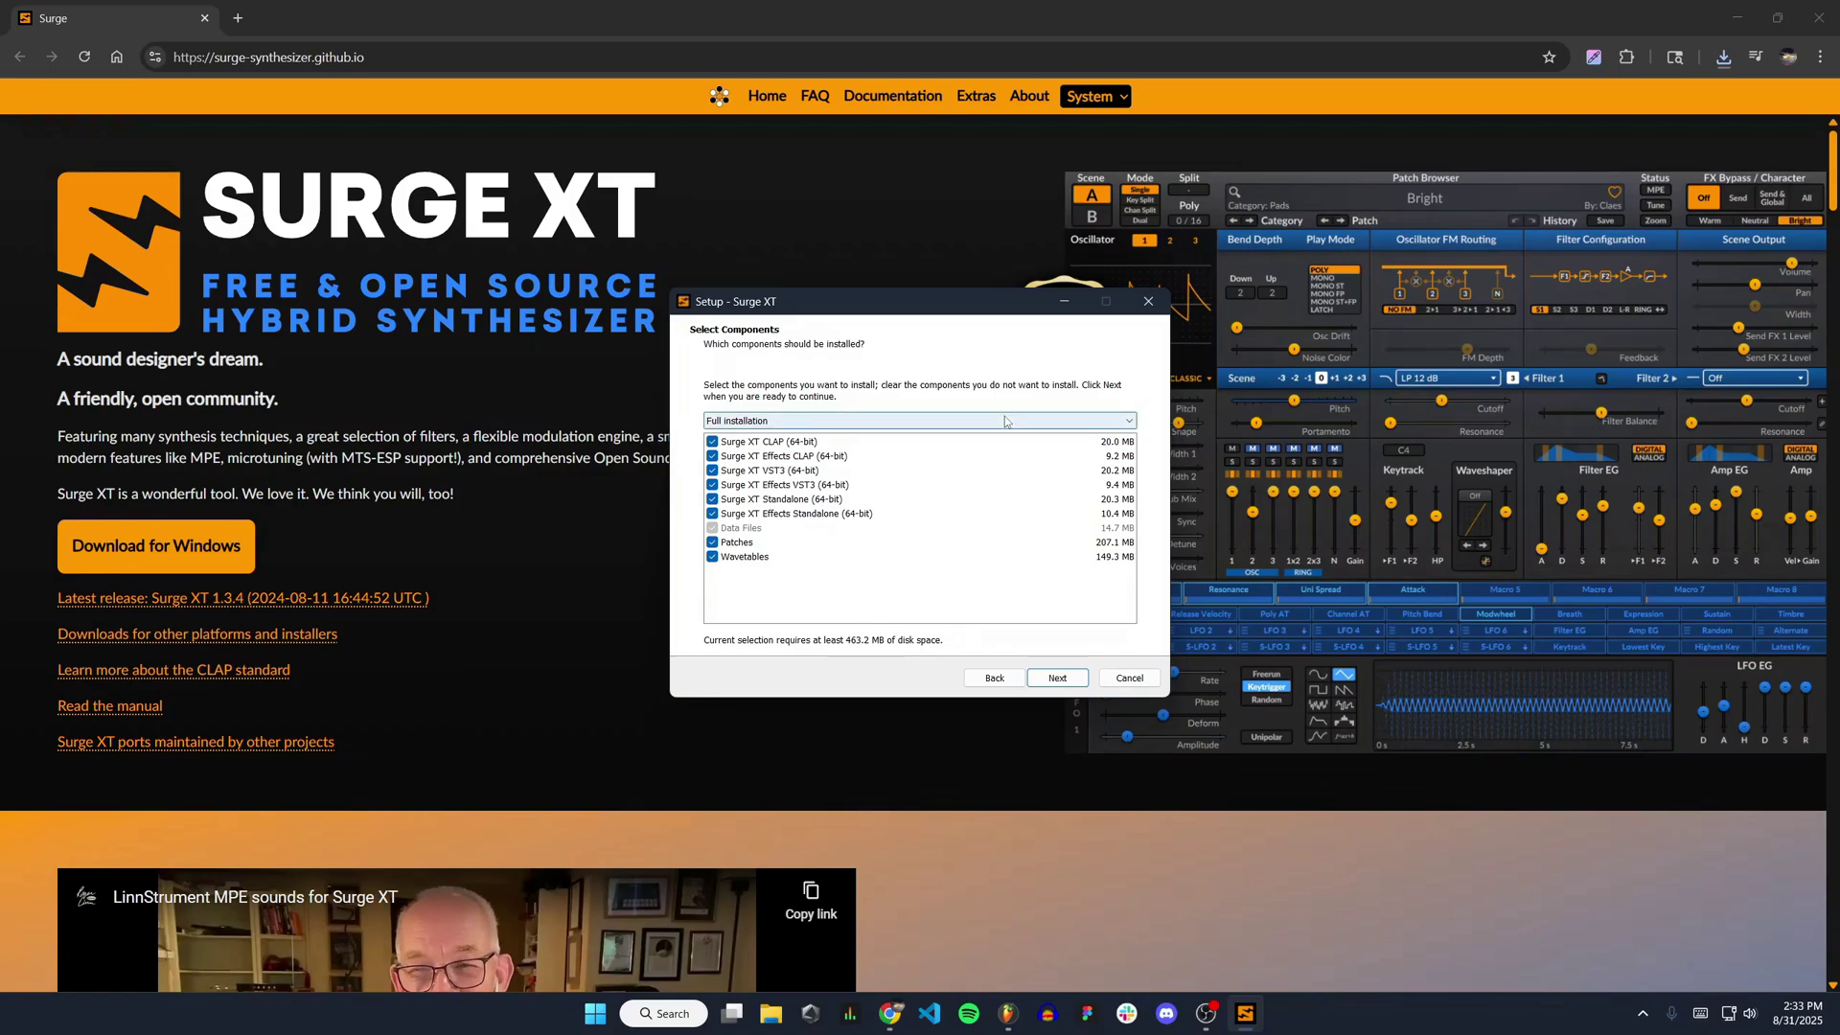
{"action": "left_click", "coordinate": [1062, 678]}
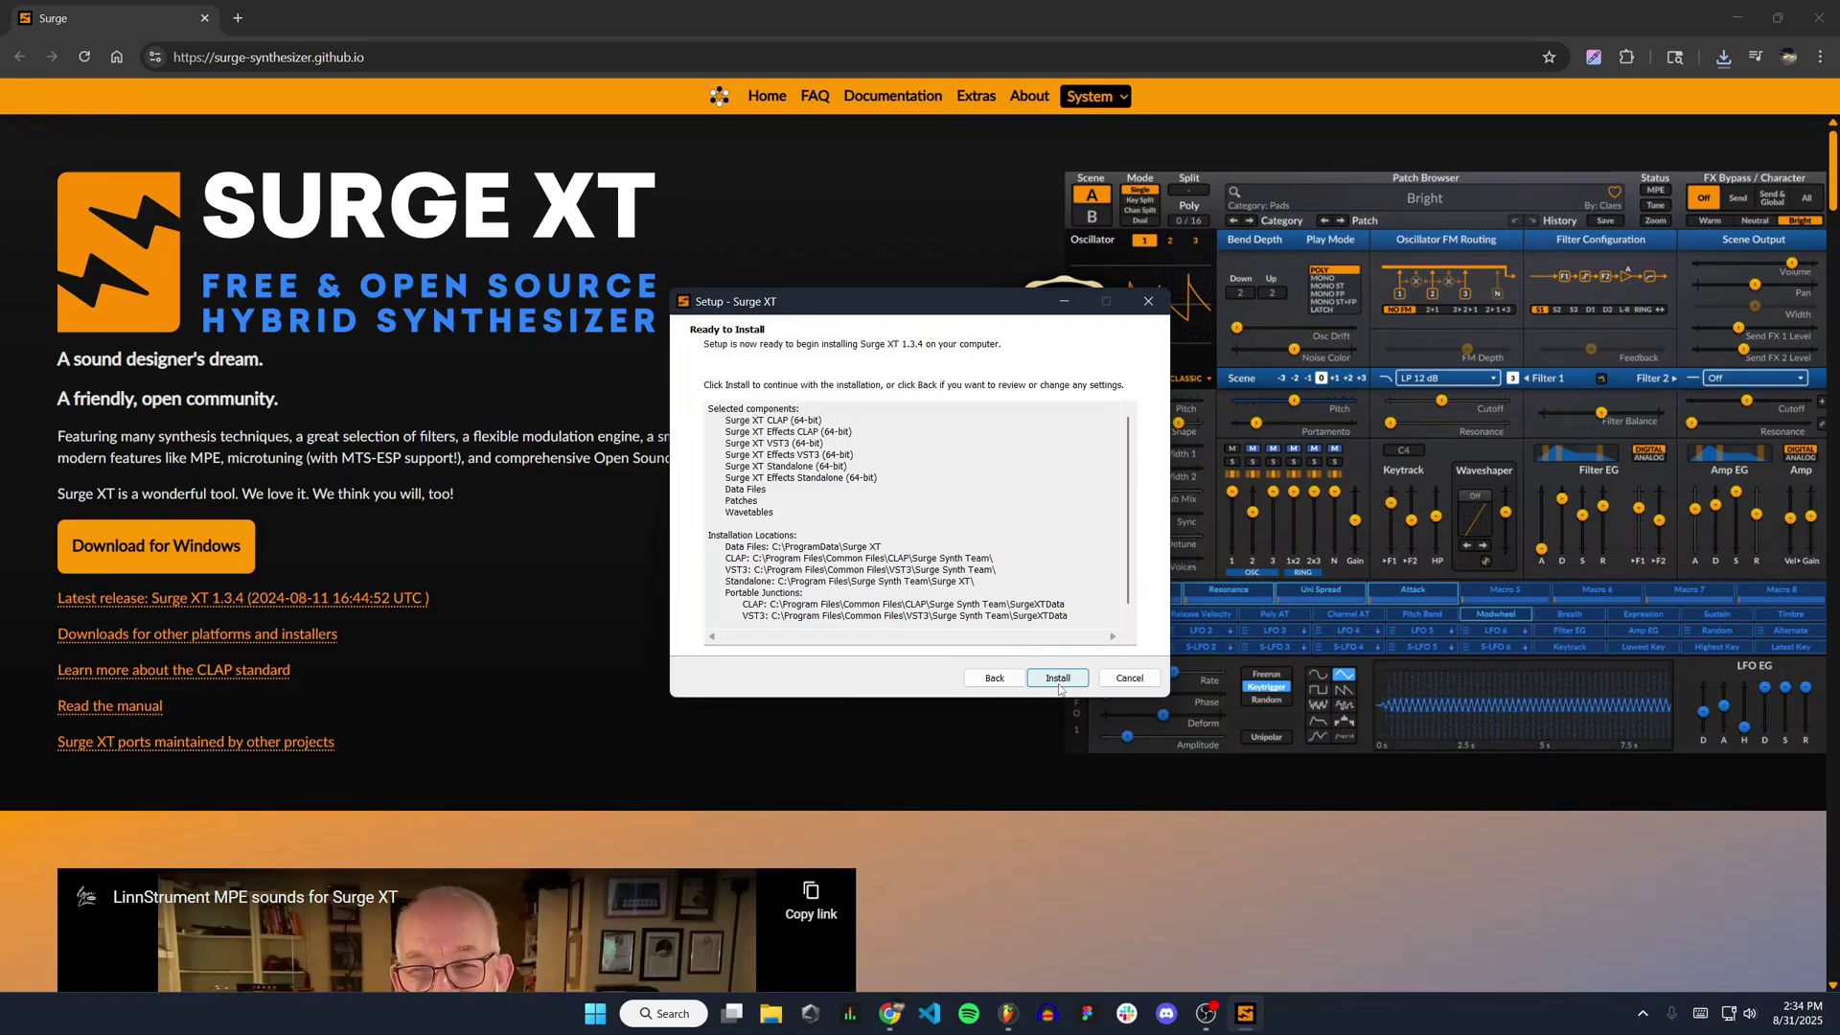
{"action": "left_click", "coordinate": [1056, 681]}
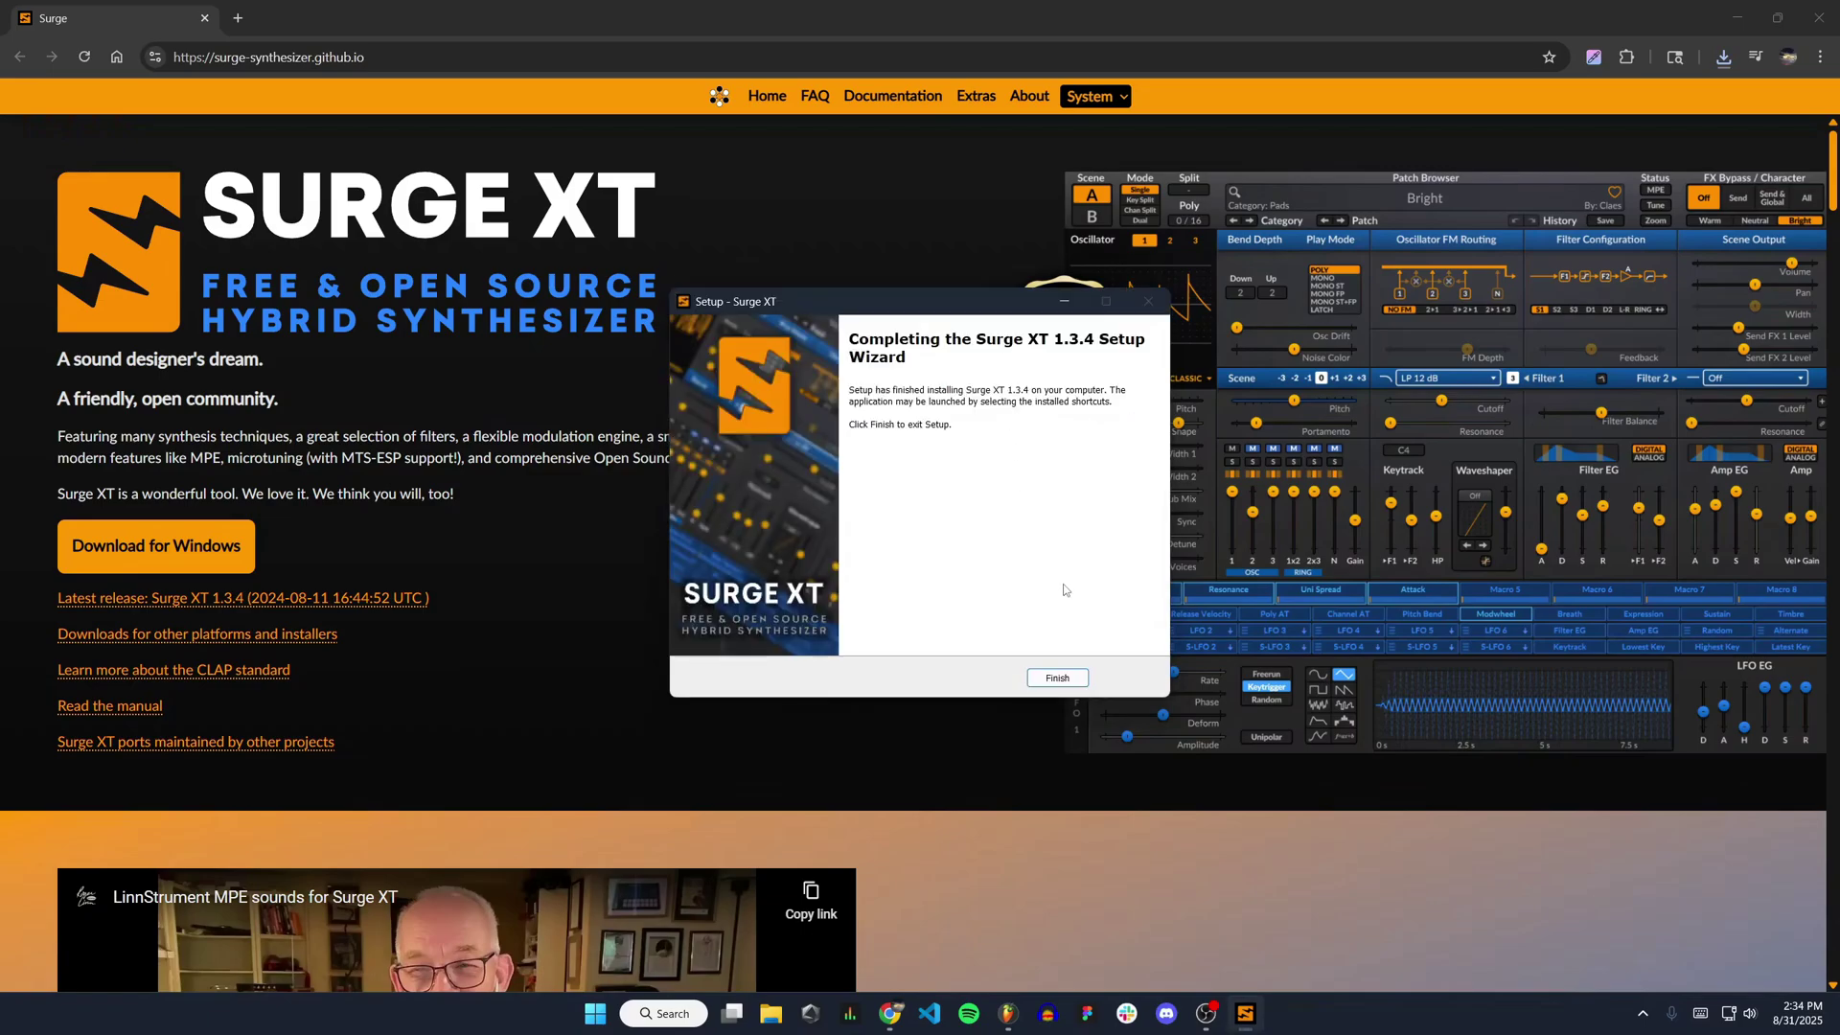
{"action": "left_click", "coordinate": [1057, 678]}
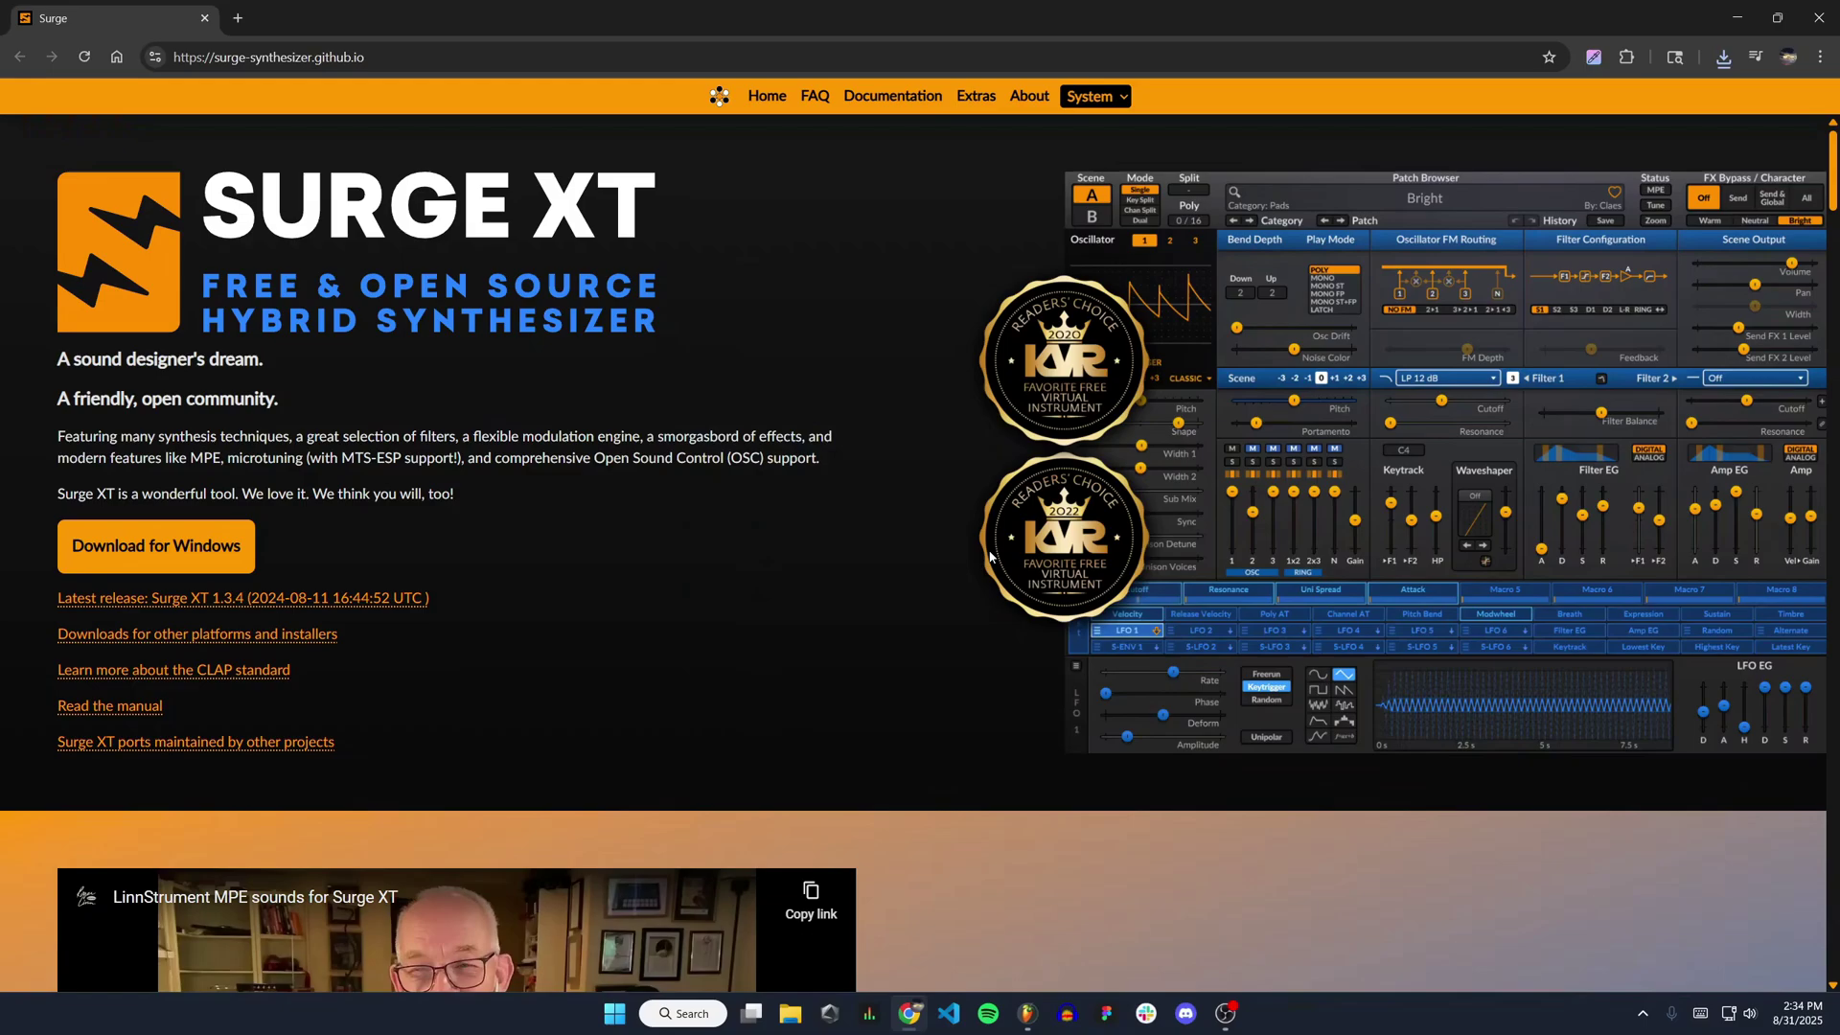
- Bring FL Studio forward and choose Manage plugins from the ADD menu
{"action": "left_click", "coordinate": [1025, 1006]}
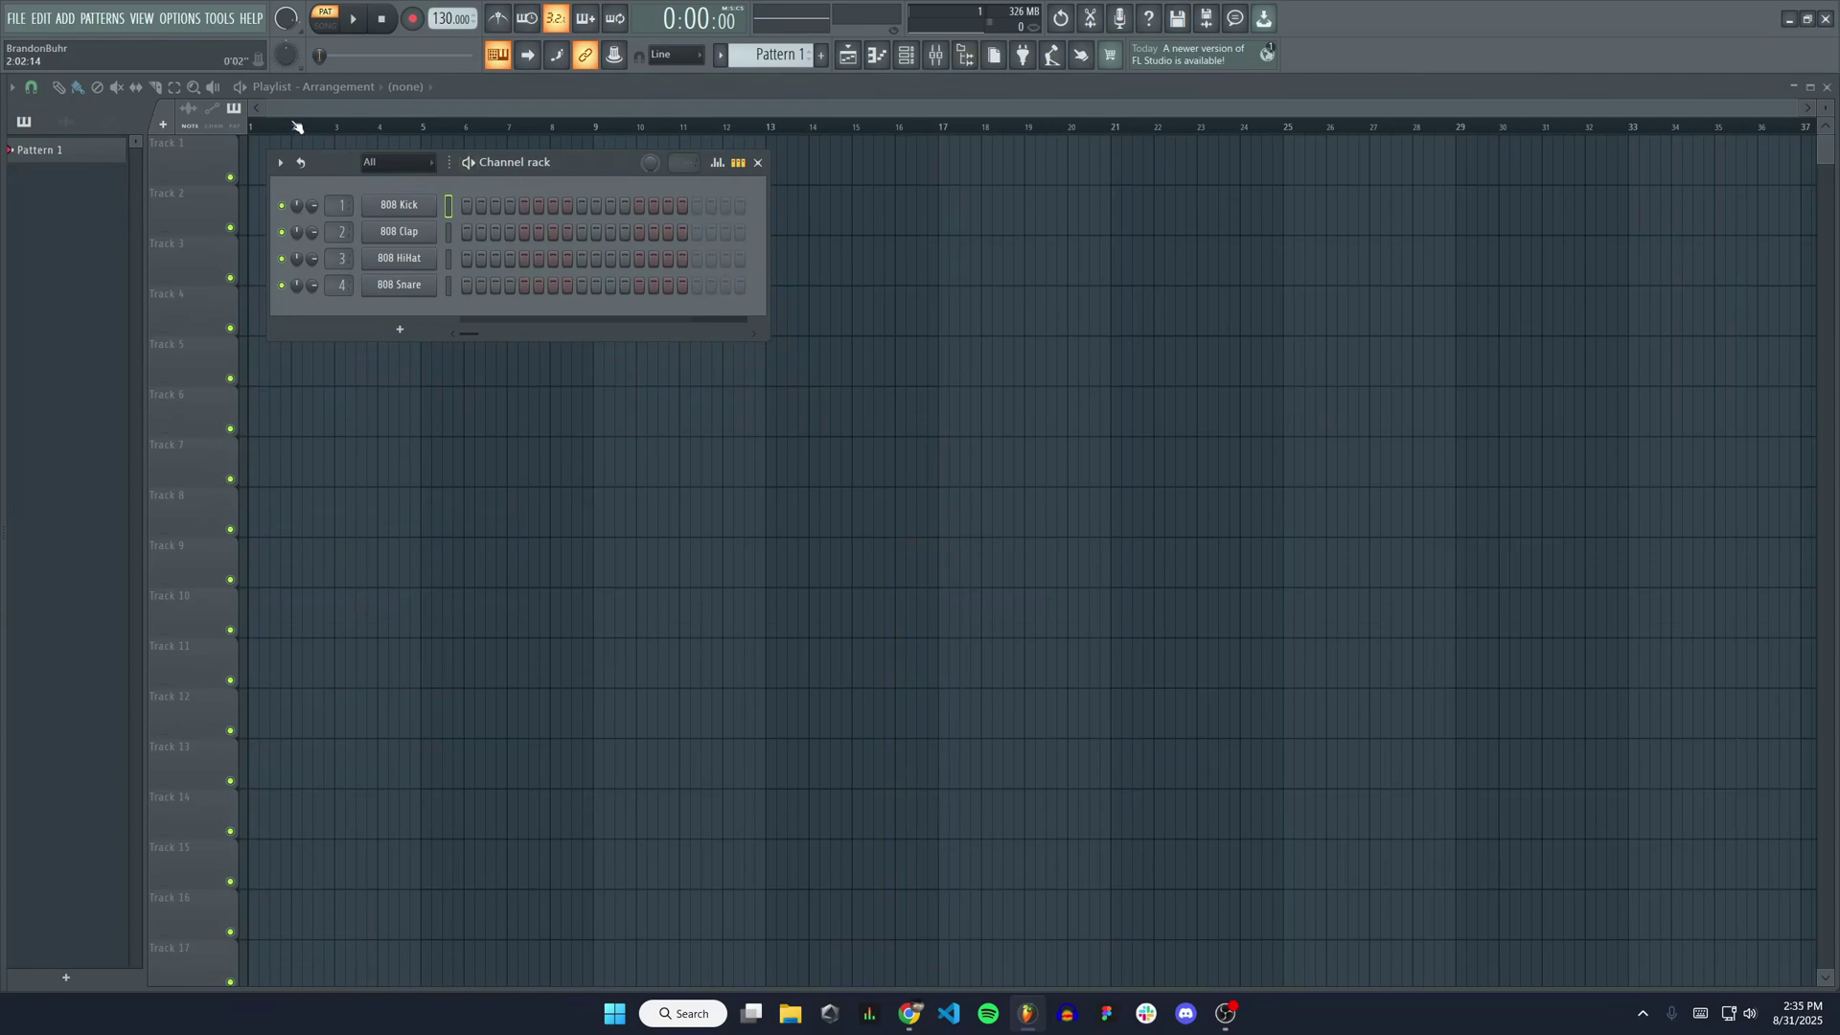
{"action": "left_click", "coordinate": [65, 19]}
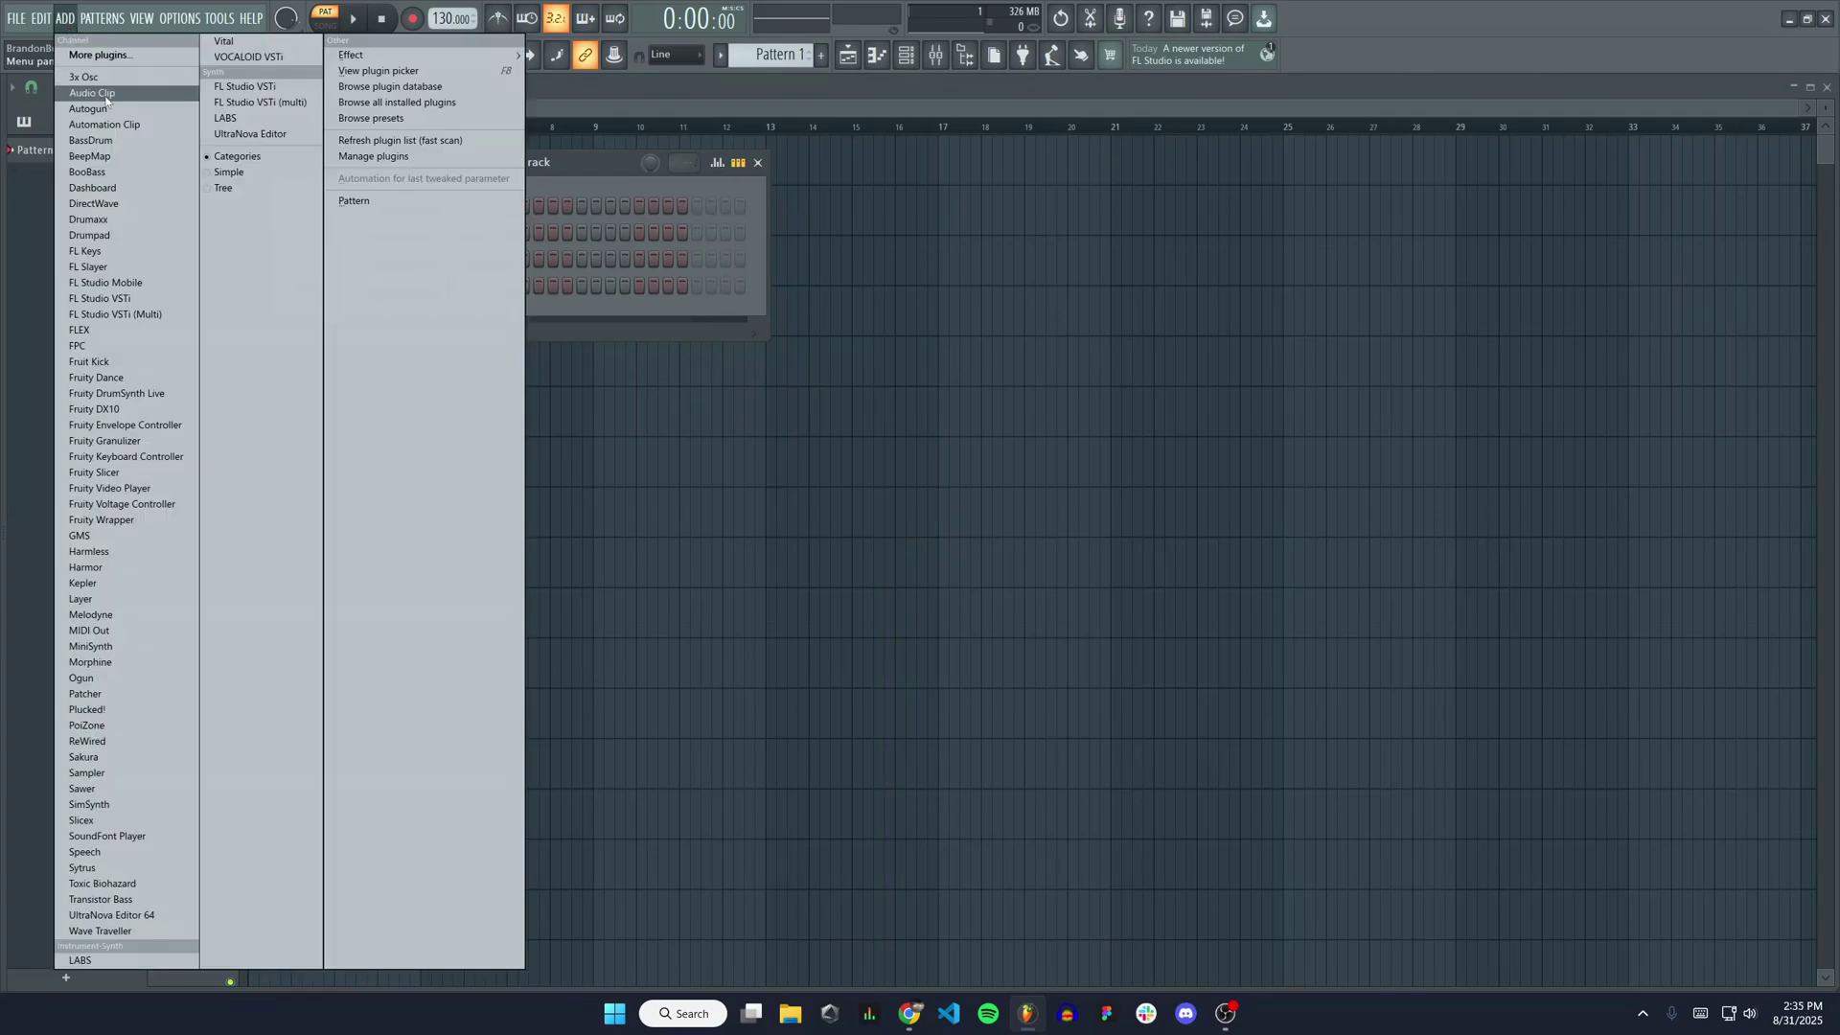
{"action": "left_click", "coordinate": [434, 158]}
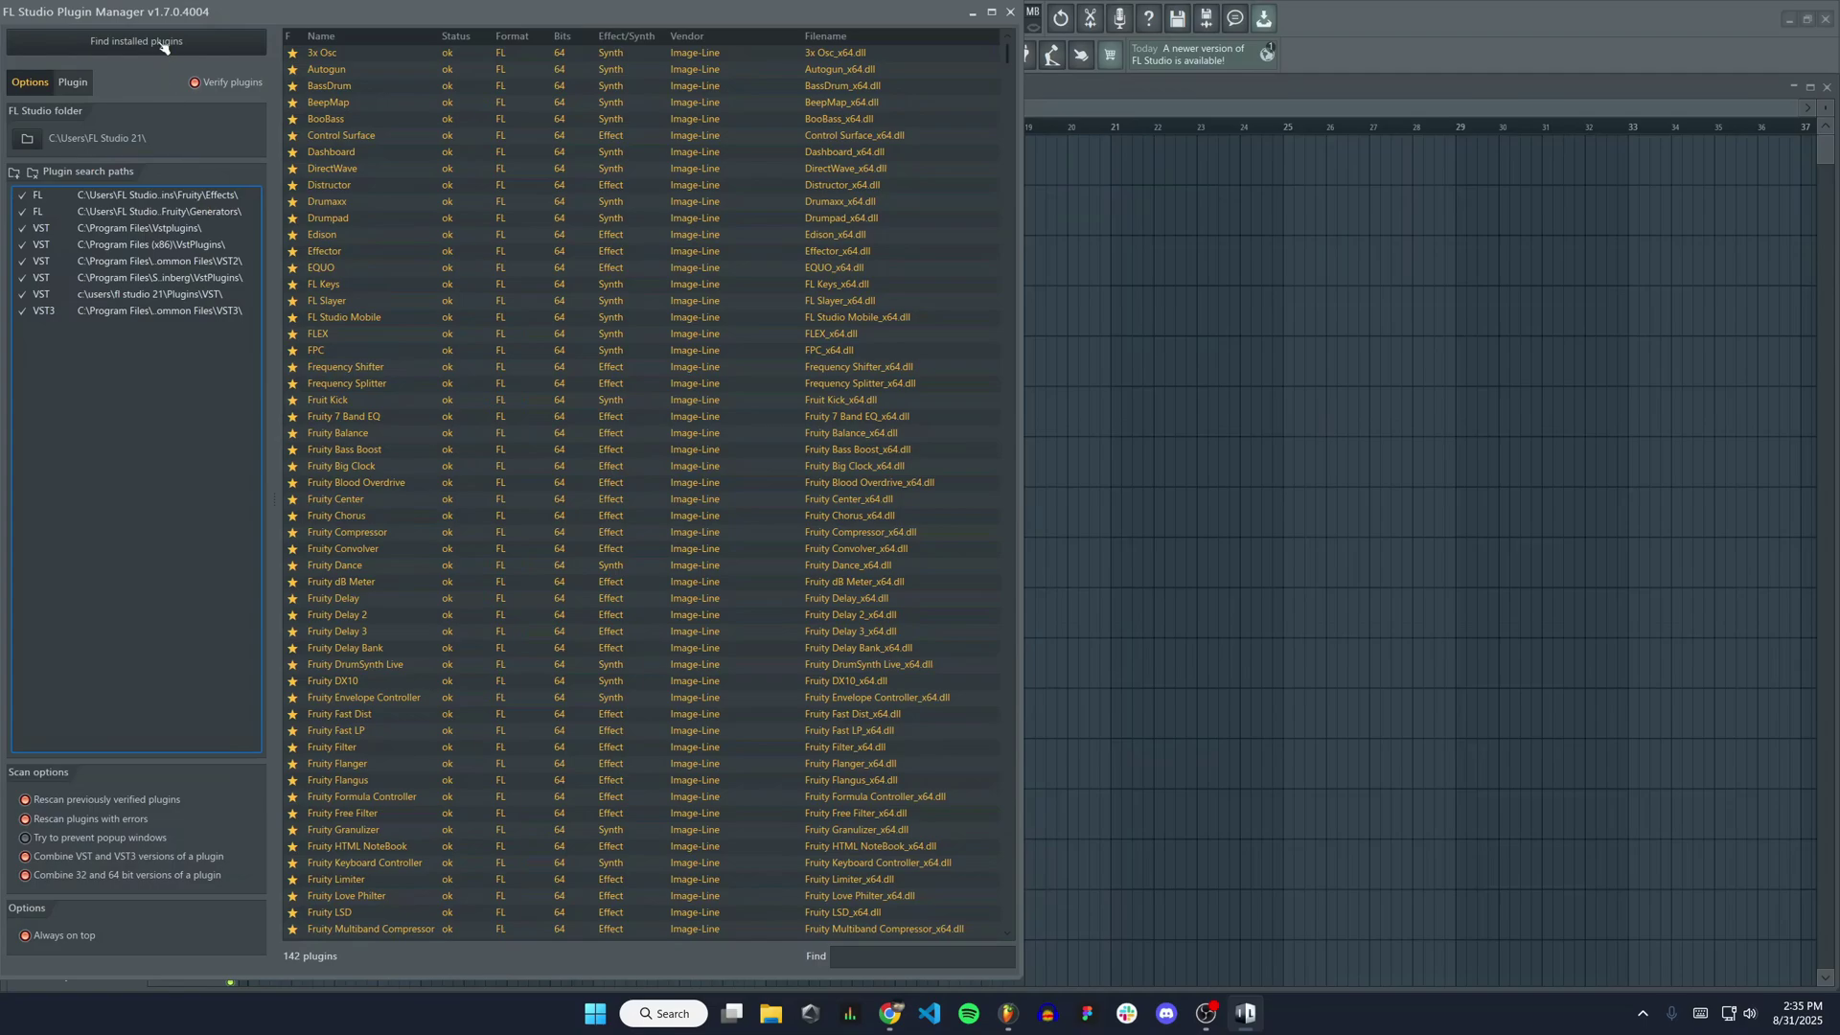
- Run Find installed plugins and confirm Surge XT and Surge XT Effects now appear in the list
{"action": "left_click", "coordinate": [210, 43]}
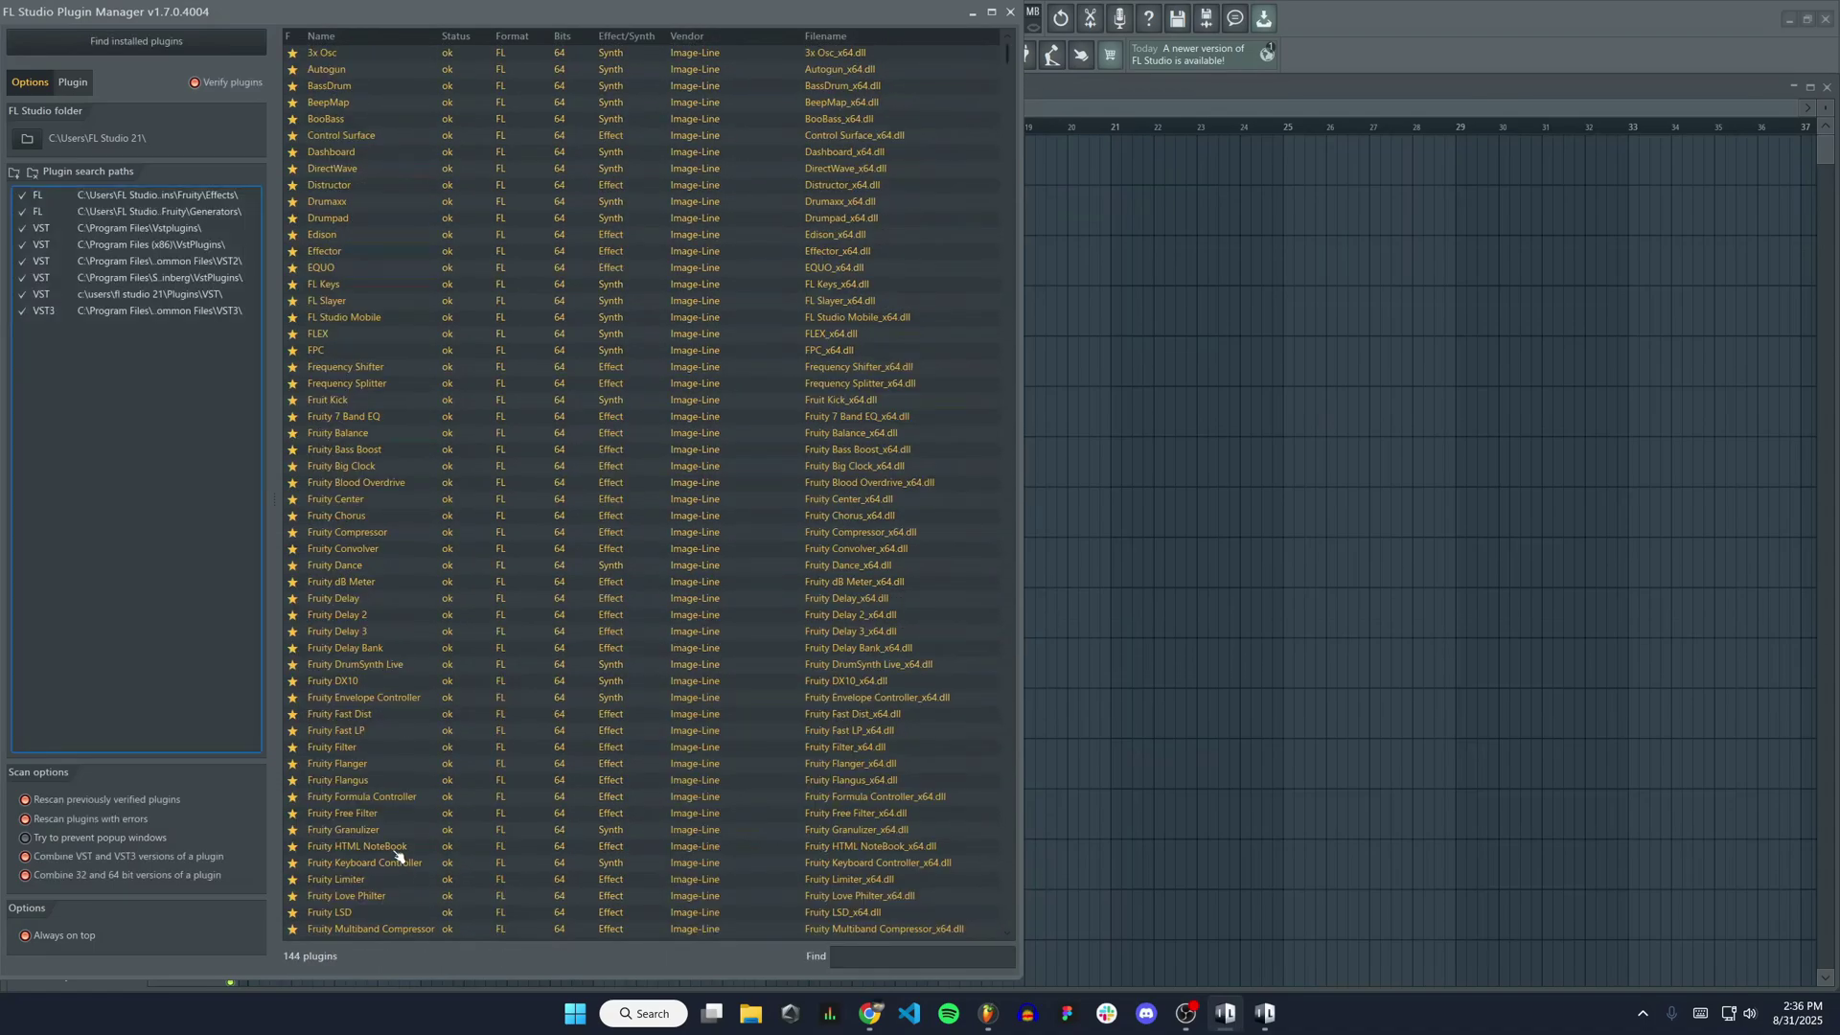
{"action": "scroll", "coordinate": [993, 296], "scroll_direction": "down", "scroll_amount": 2}
{"action": "scroll", "coordinate": [977, 275], "scroll_direction": "down", "scroll_amount": 2}
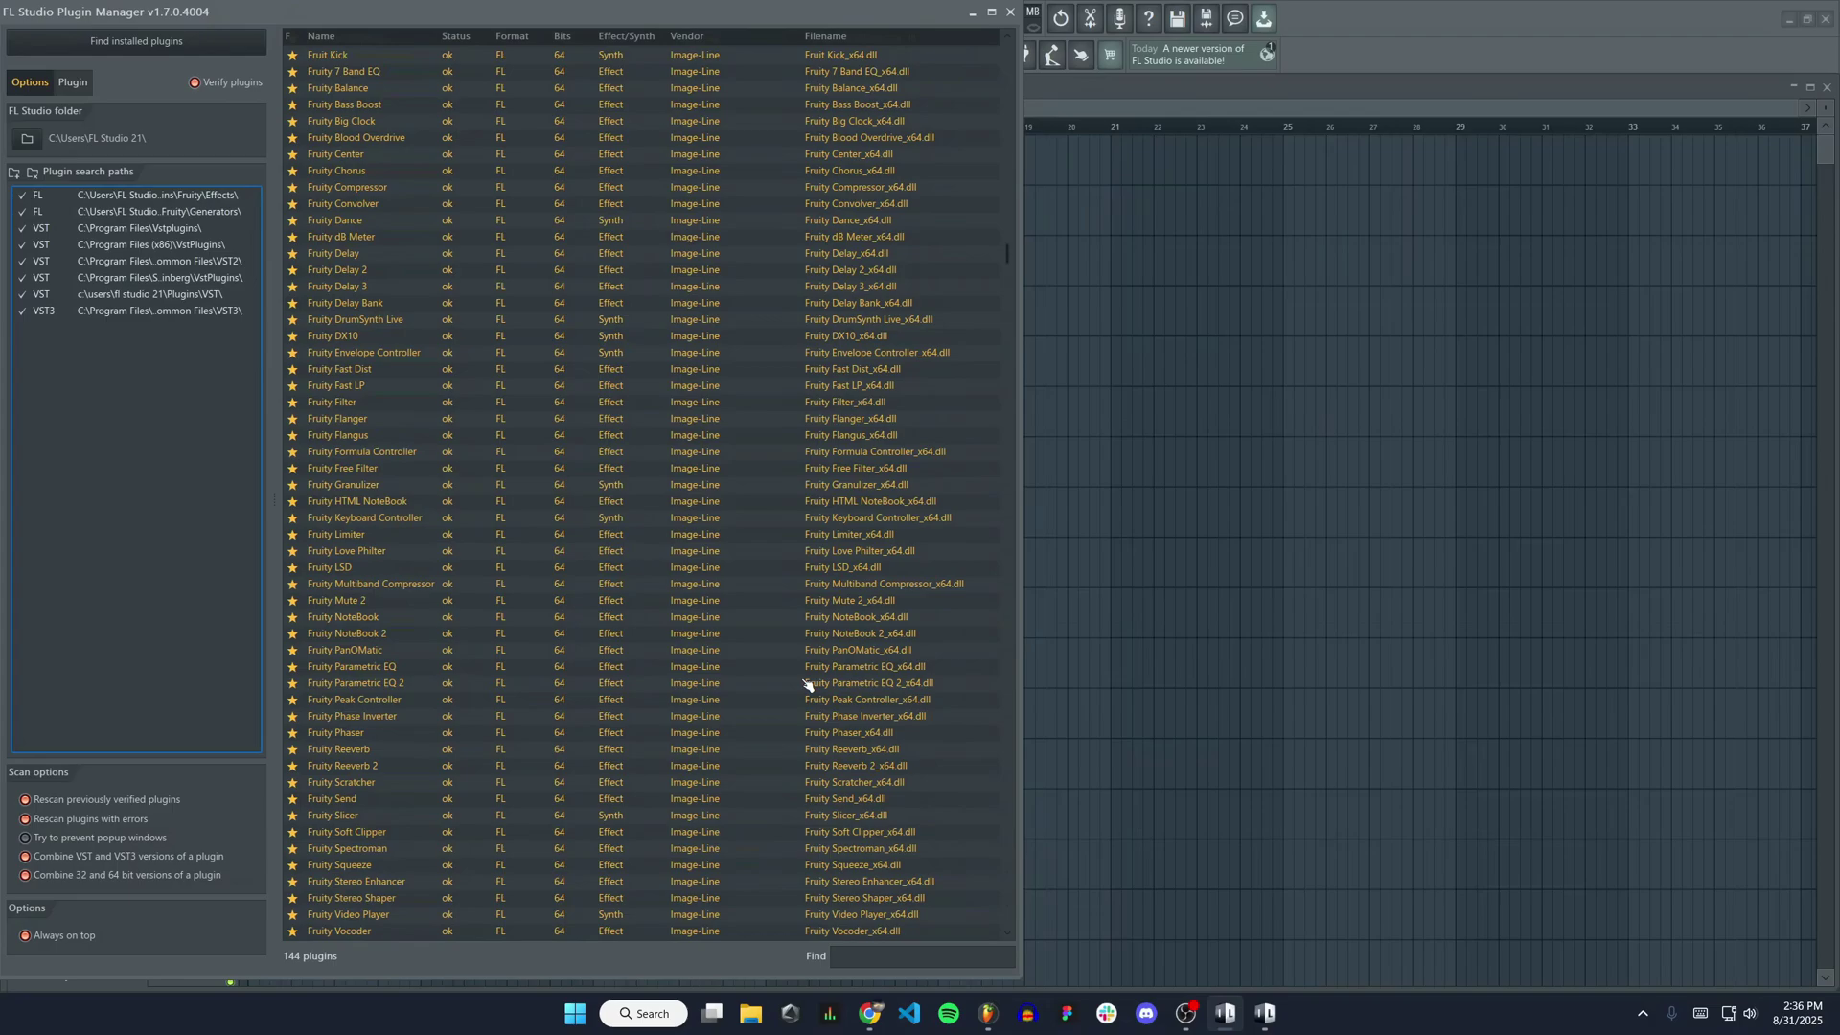
{"action": "scroll", "coordinate": [807, 683], "scroll_direction": "down", "scroll_amount": 3}
{"action": "scroll", "coordinate": [808, 684], "scroll_direction": "down", "scroll_amount": 20}
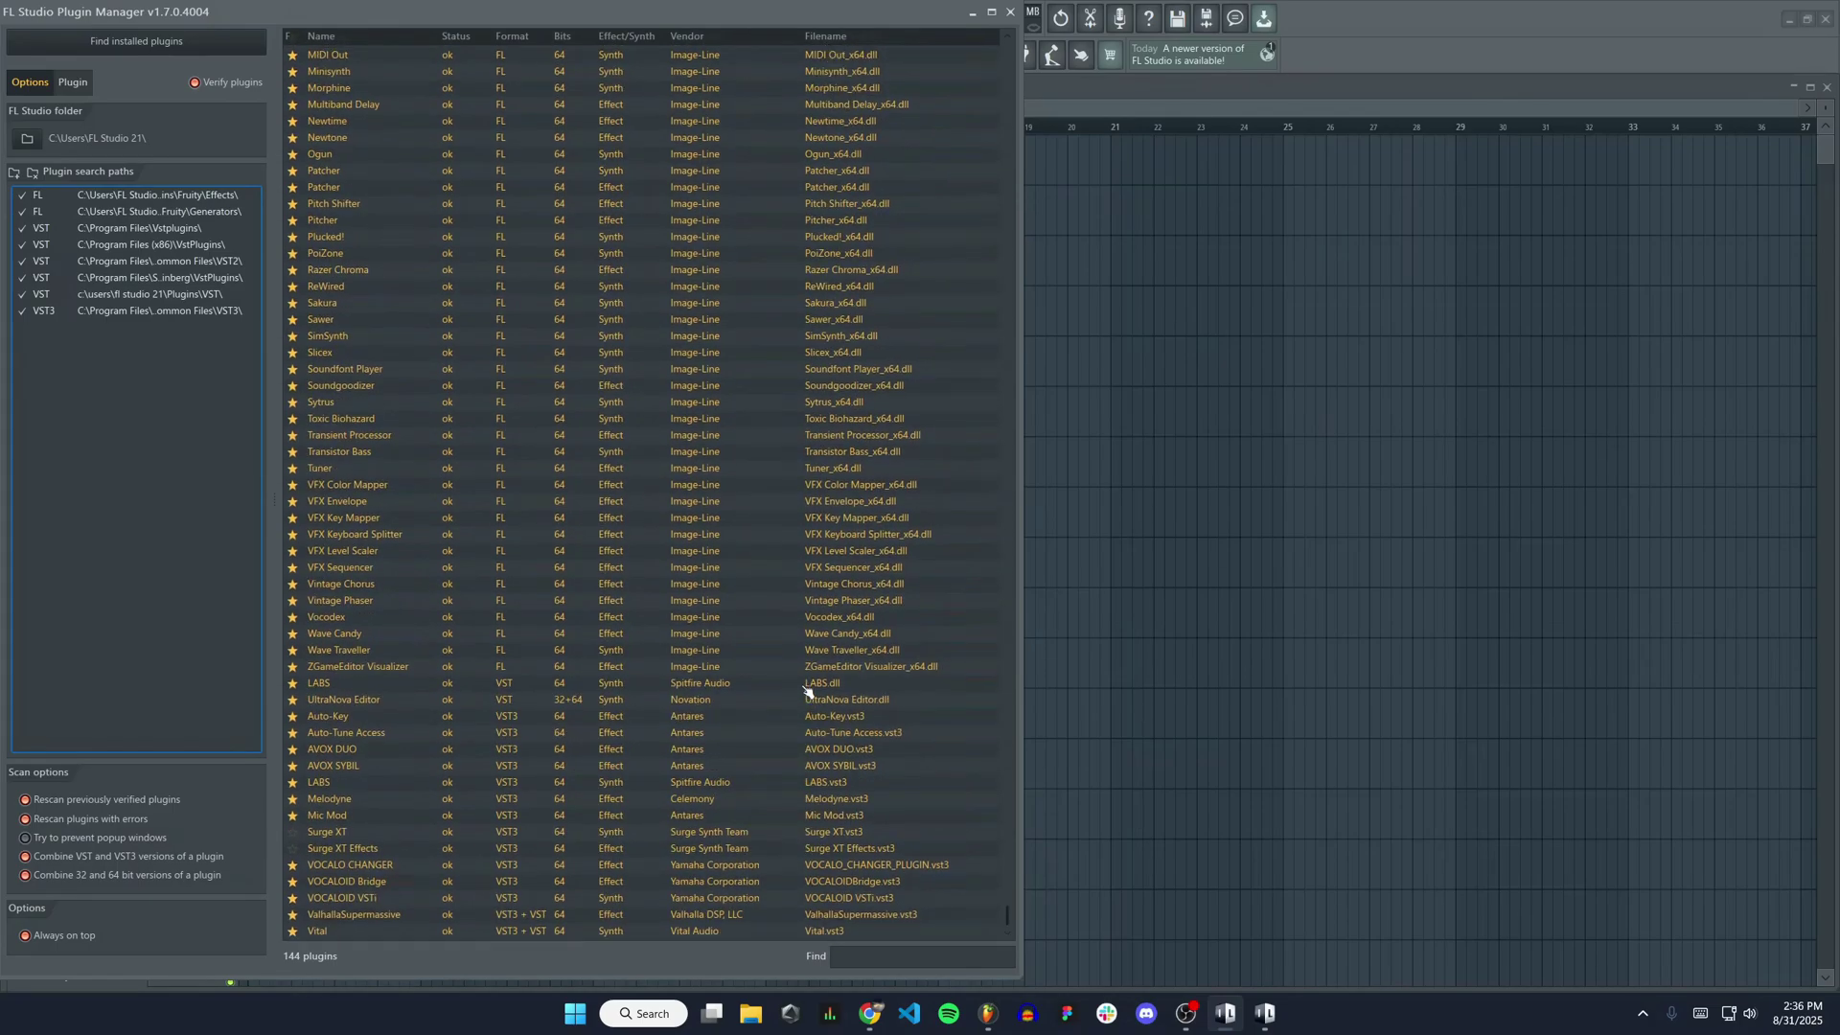
{"action": "left_click", "coordinate": [303, 835]}
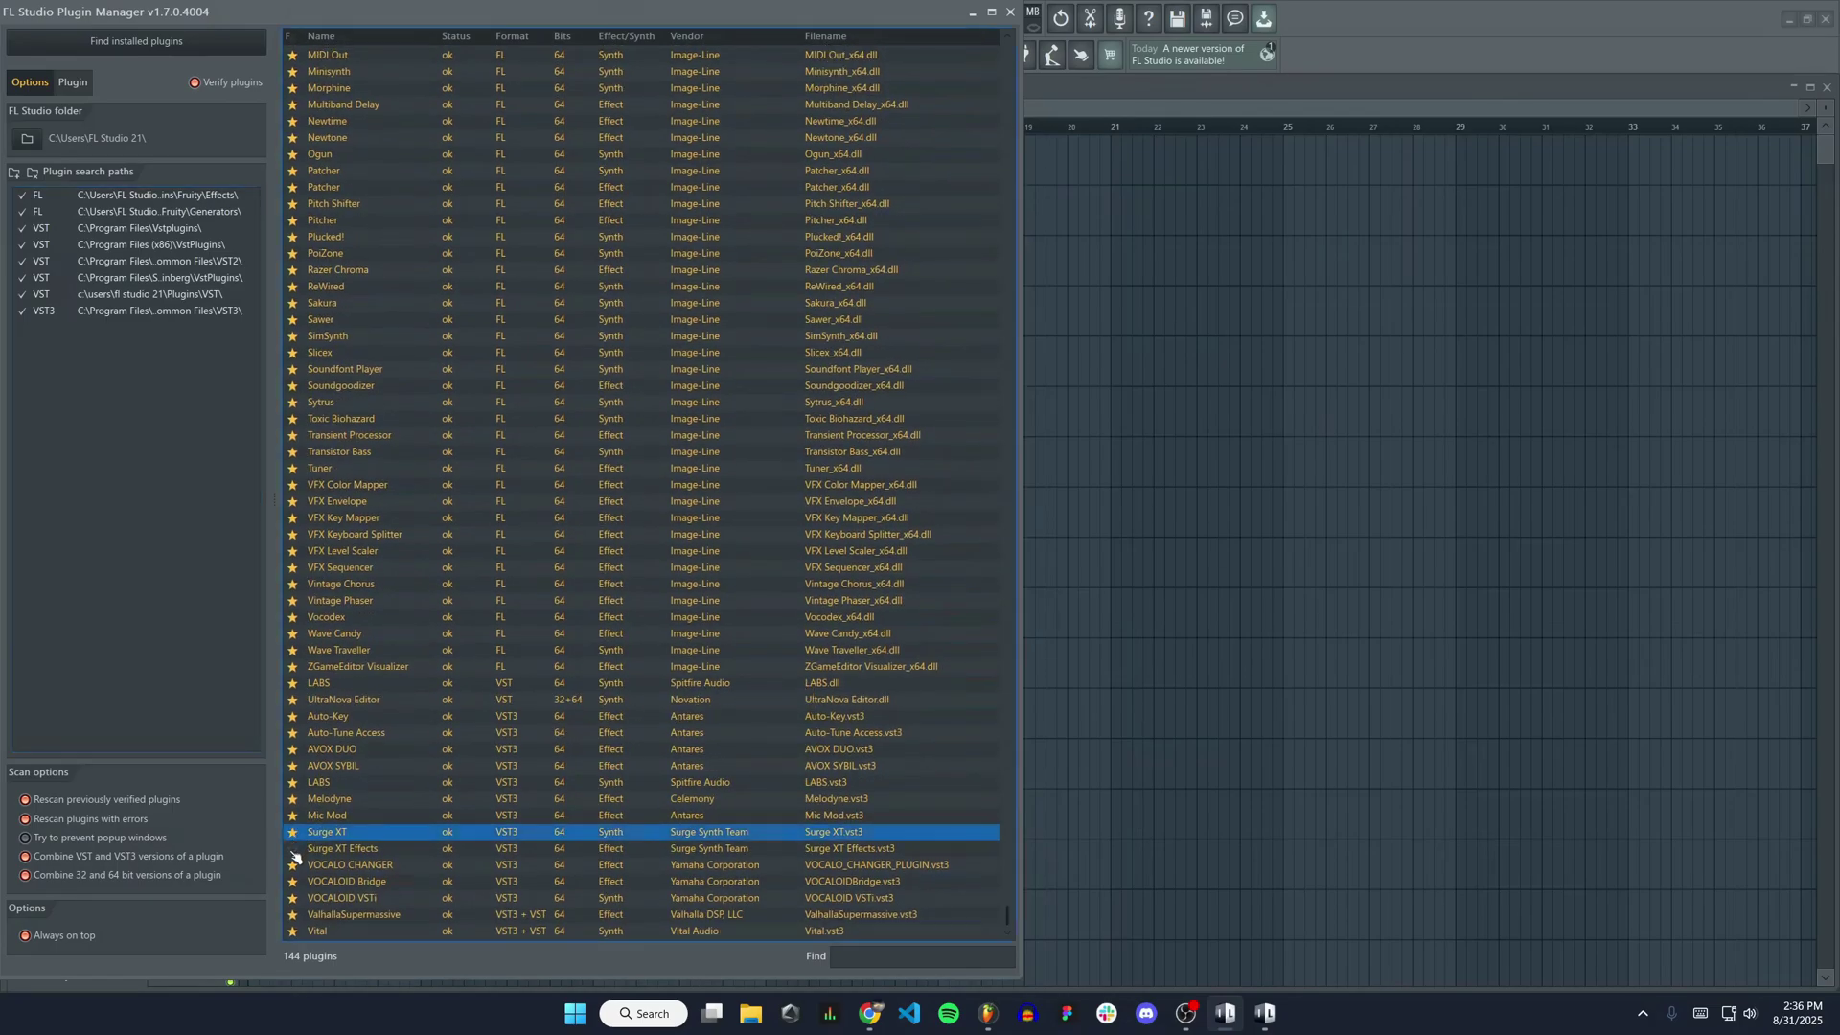
{"action": "left_click", "coordinate": [293, 852]}
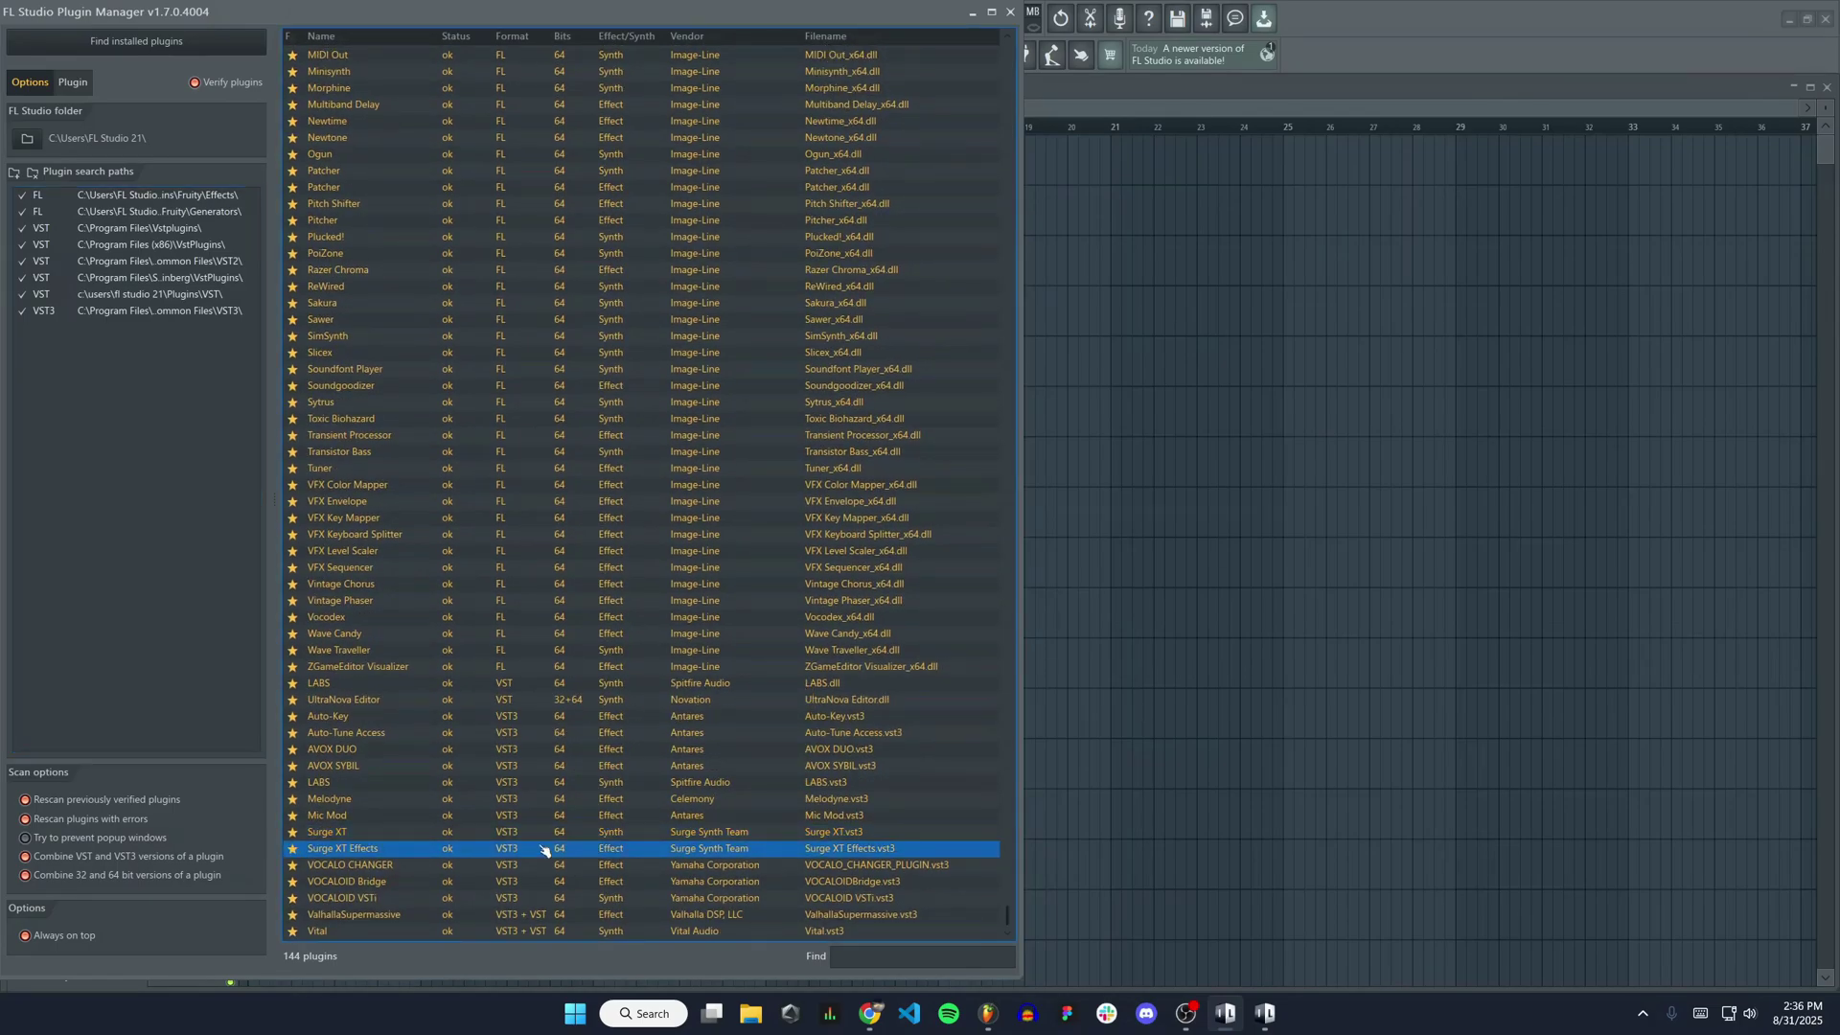
{"action": "left_click", "coordinate": [381, 833]}
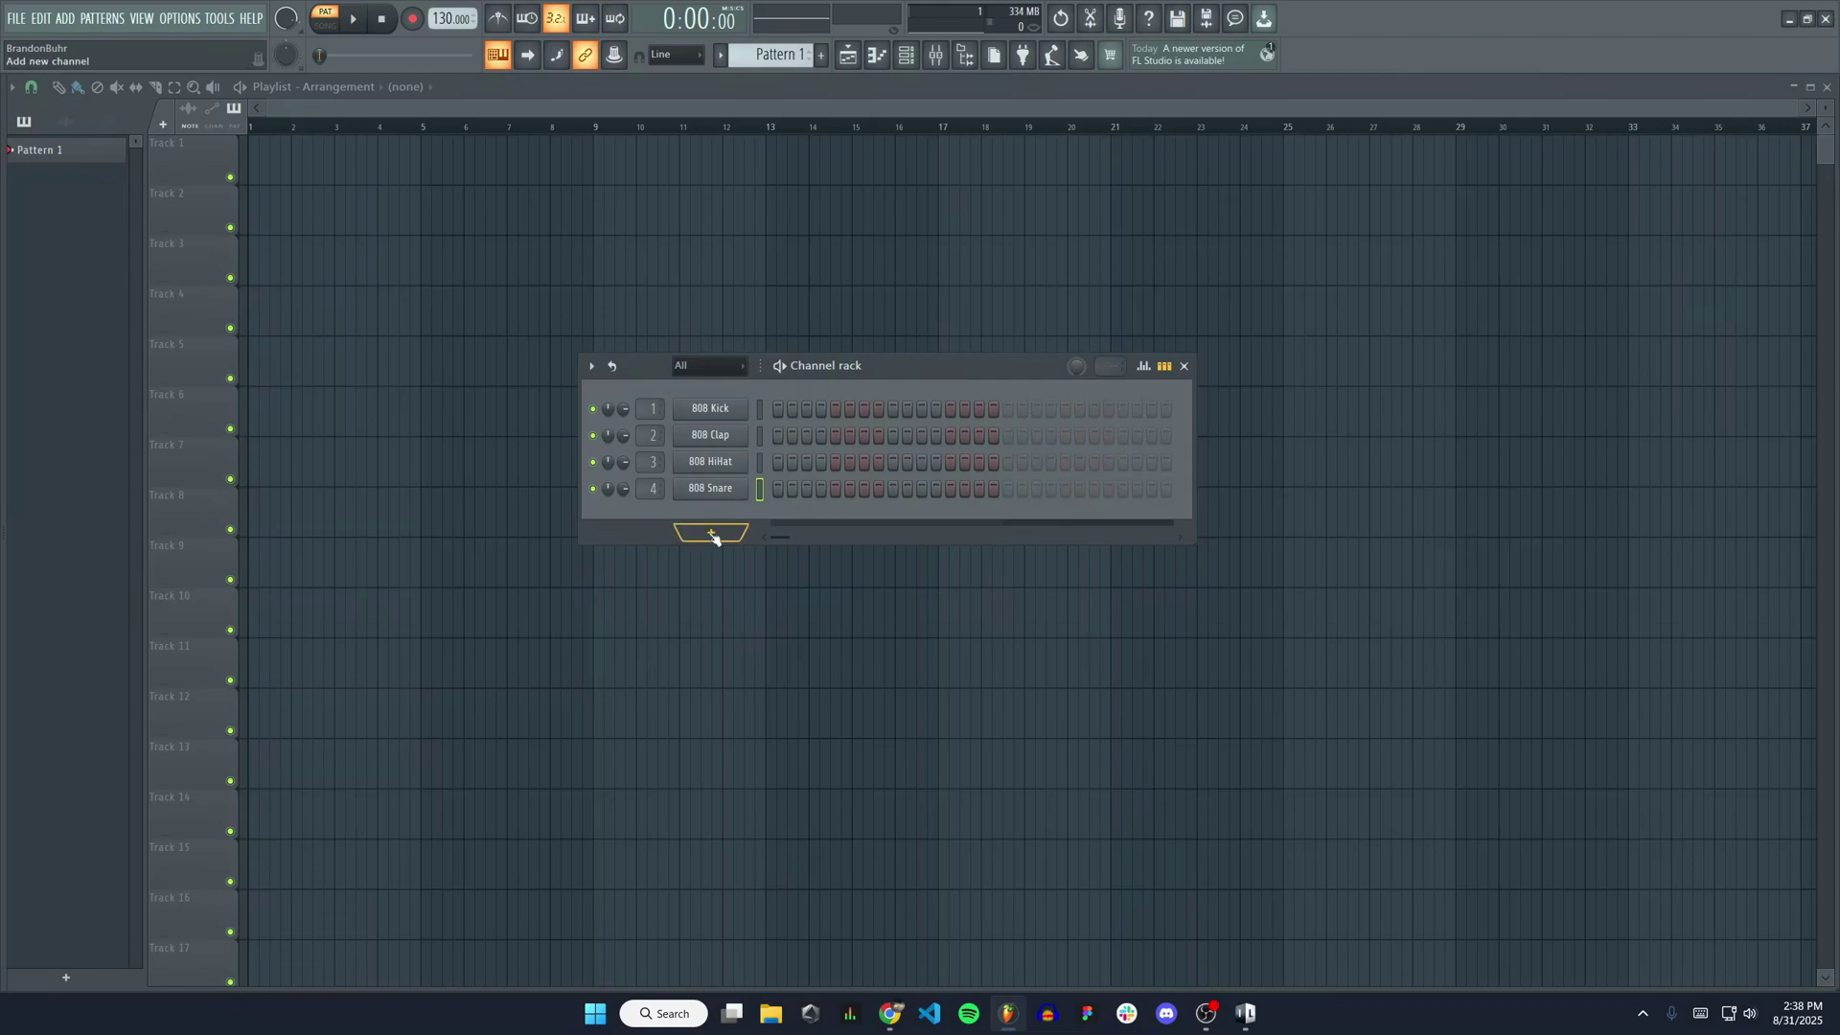
- Add Surge XT as a new channel and load the Polysynths patch 'Dirty Hole' from its browser
{"action": "left_click", "coordinate": [734, 537]}
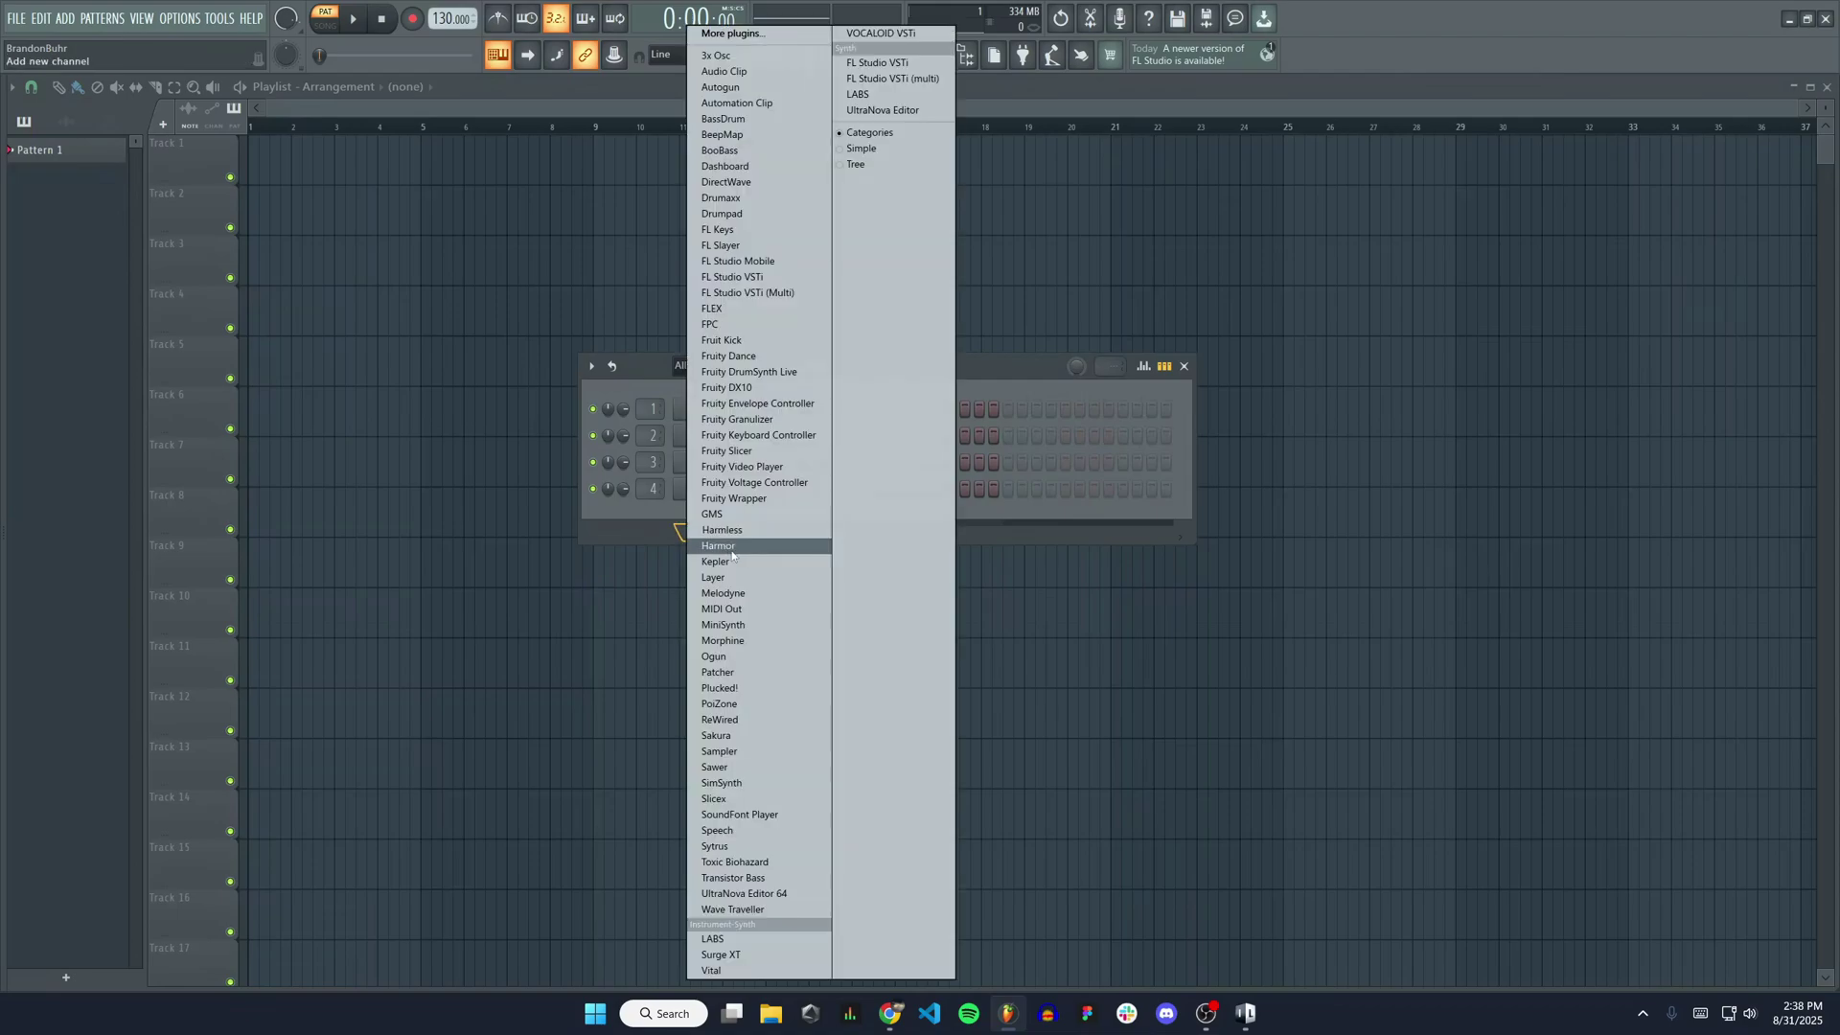
{"action": "left_click", "coordinate": [771, 955]}
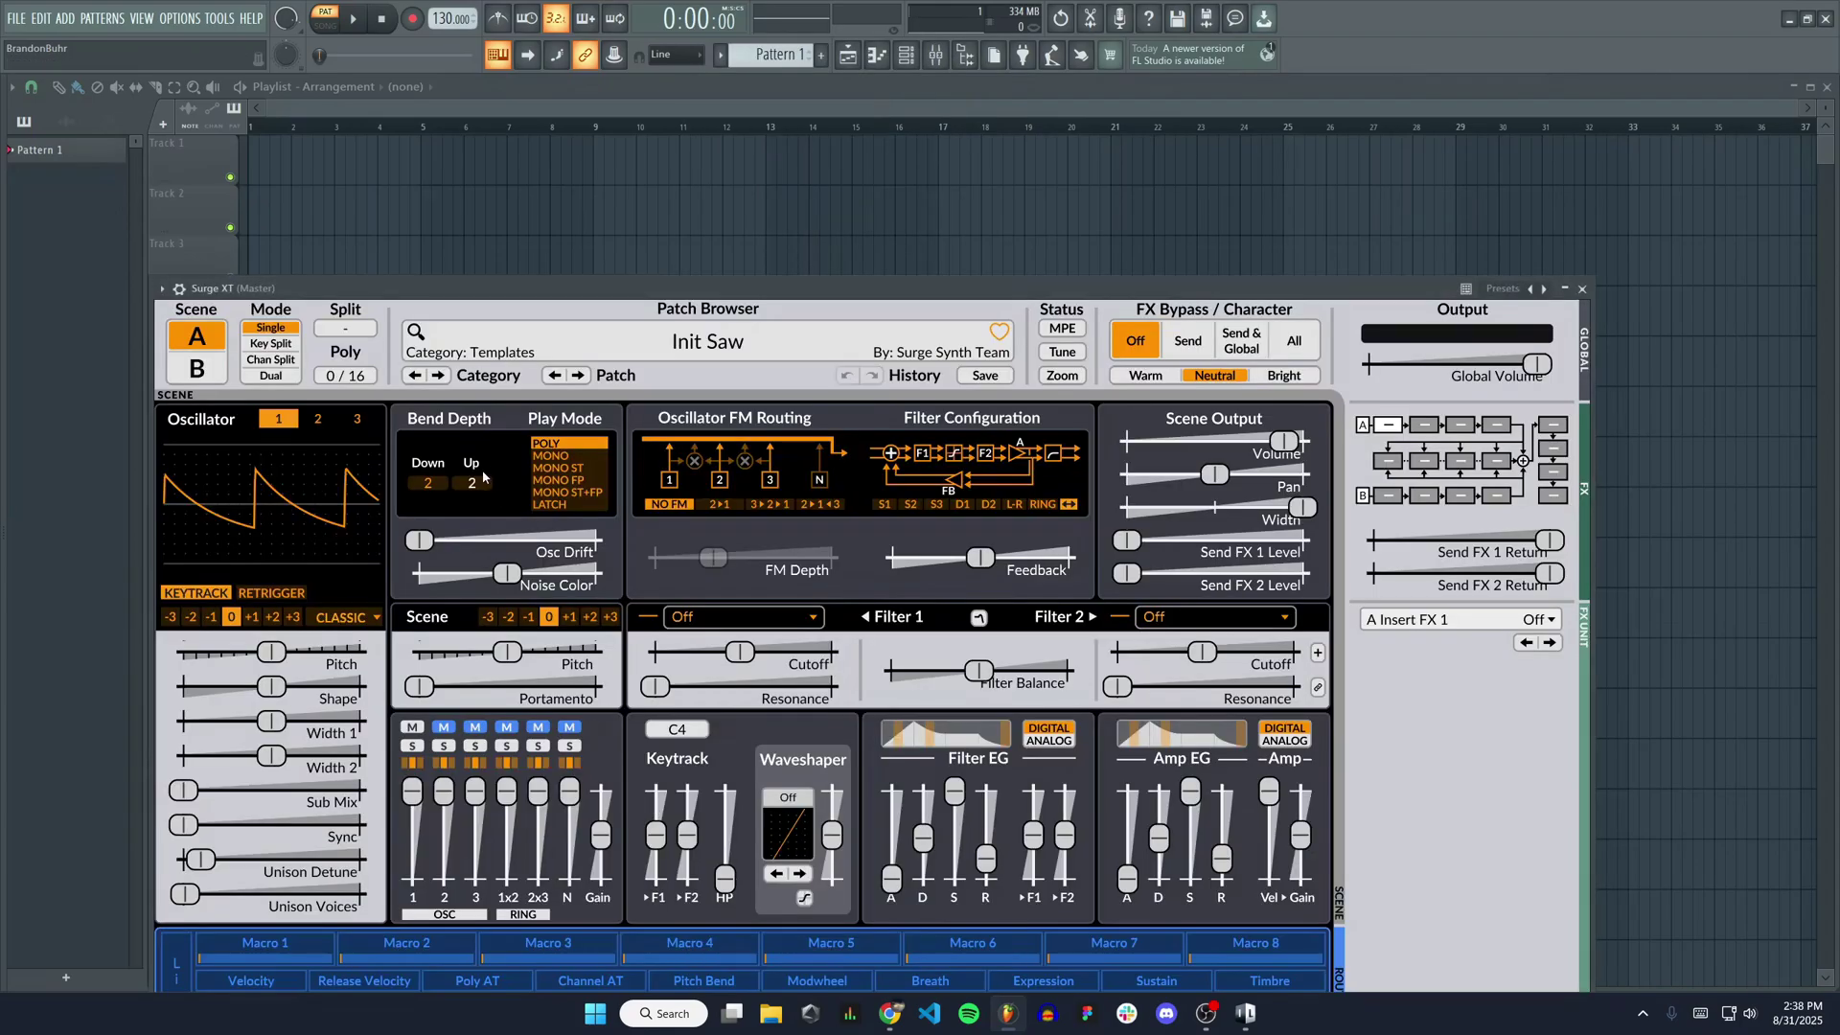
{"action": "left_click_drag", "start_coordinate": [1037, 290], "coordinate": [1068, 67]}
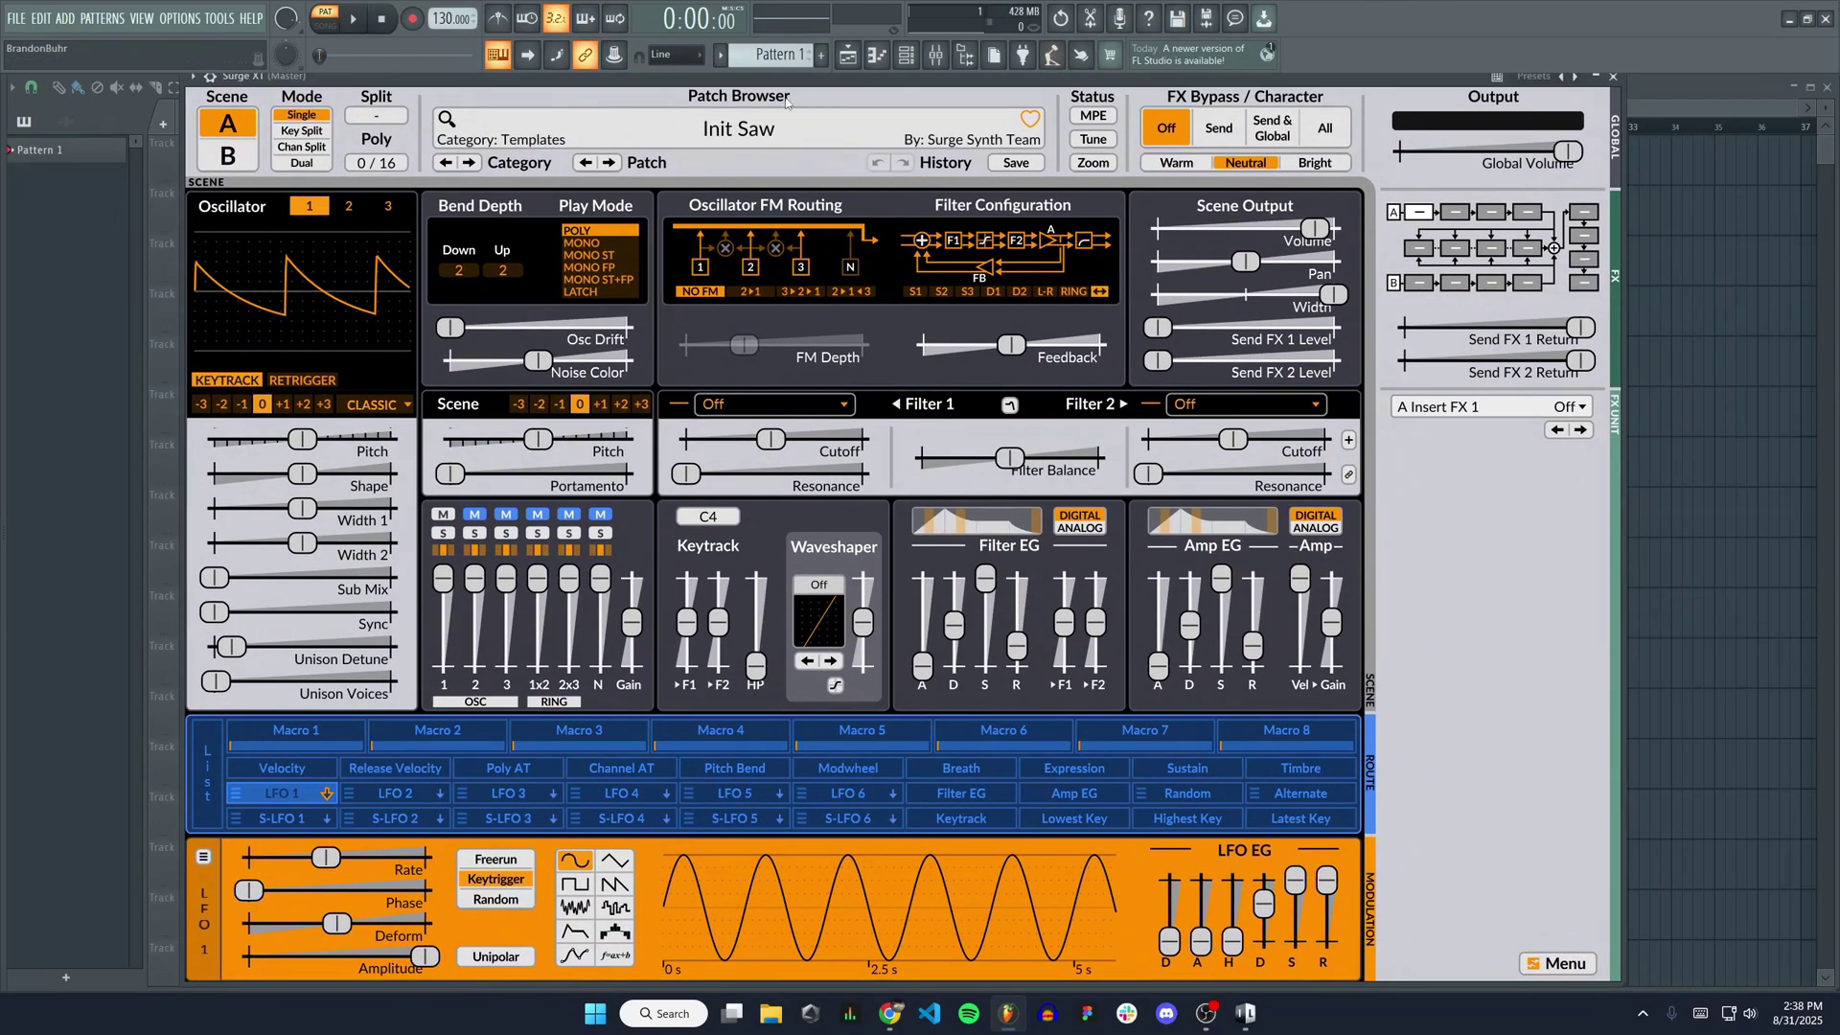
{"action": "left_click", "coordinate": [791, 129]}
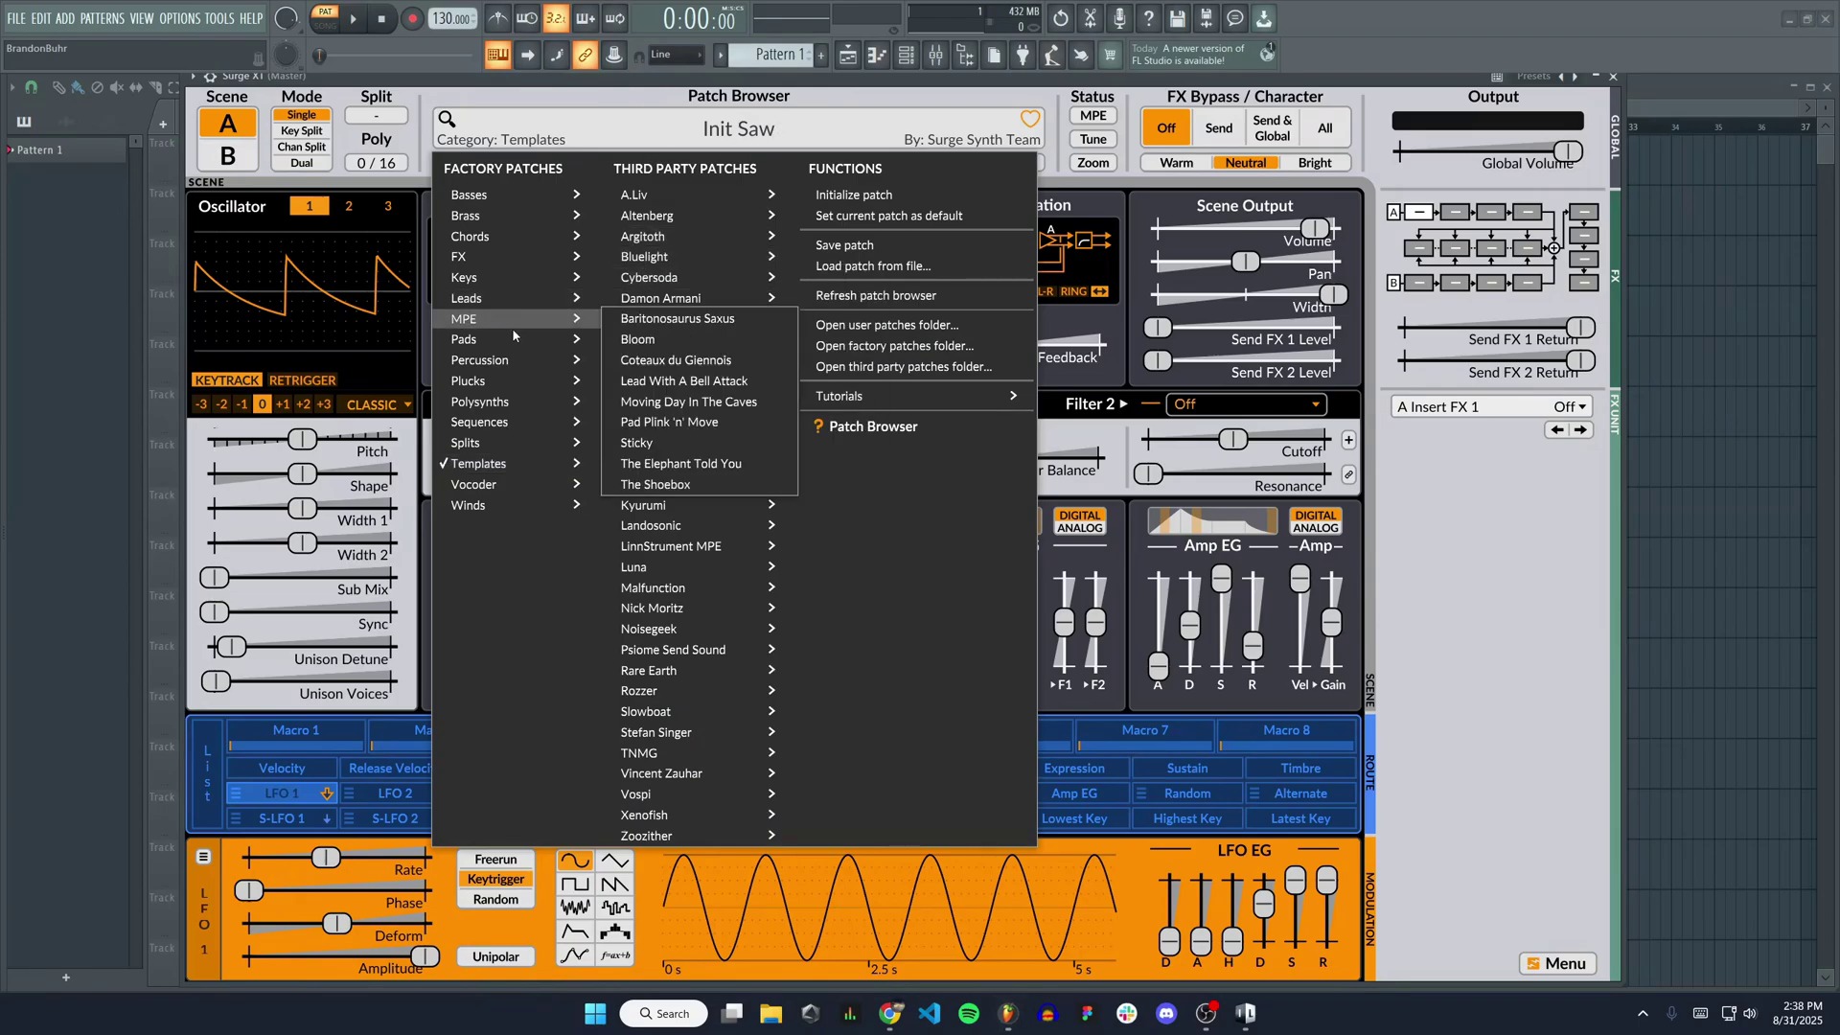
{"action": "mouse_move", "coordinate": [516, 405]}
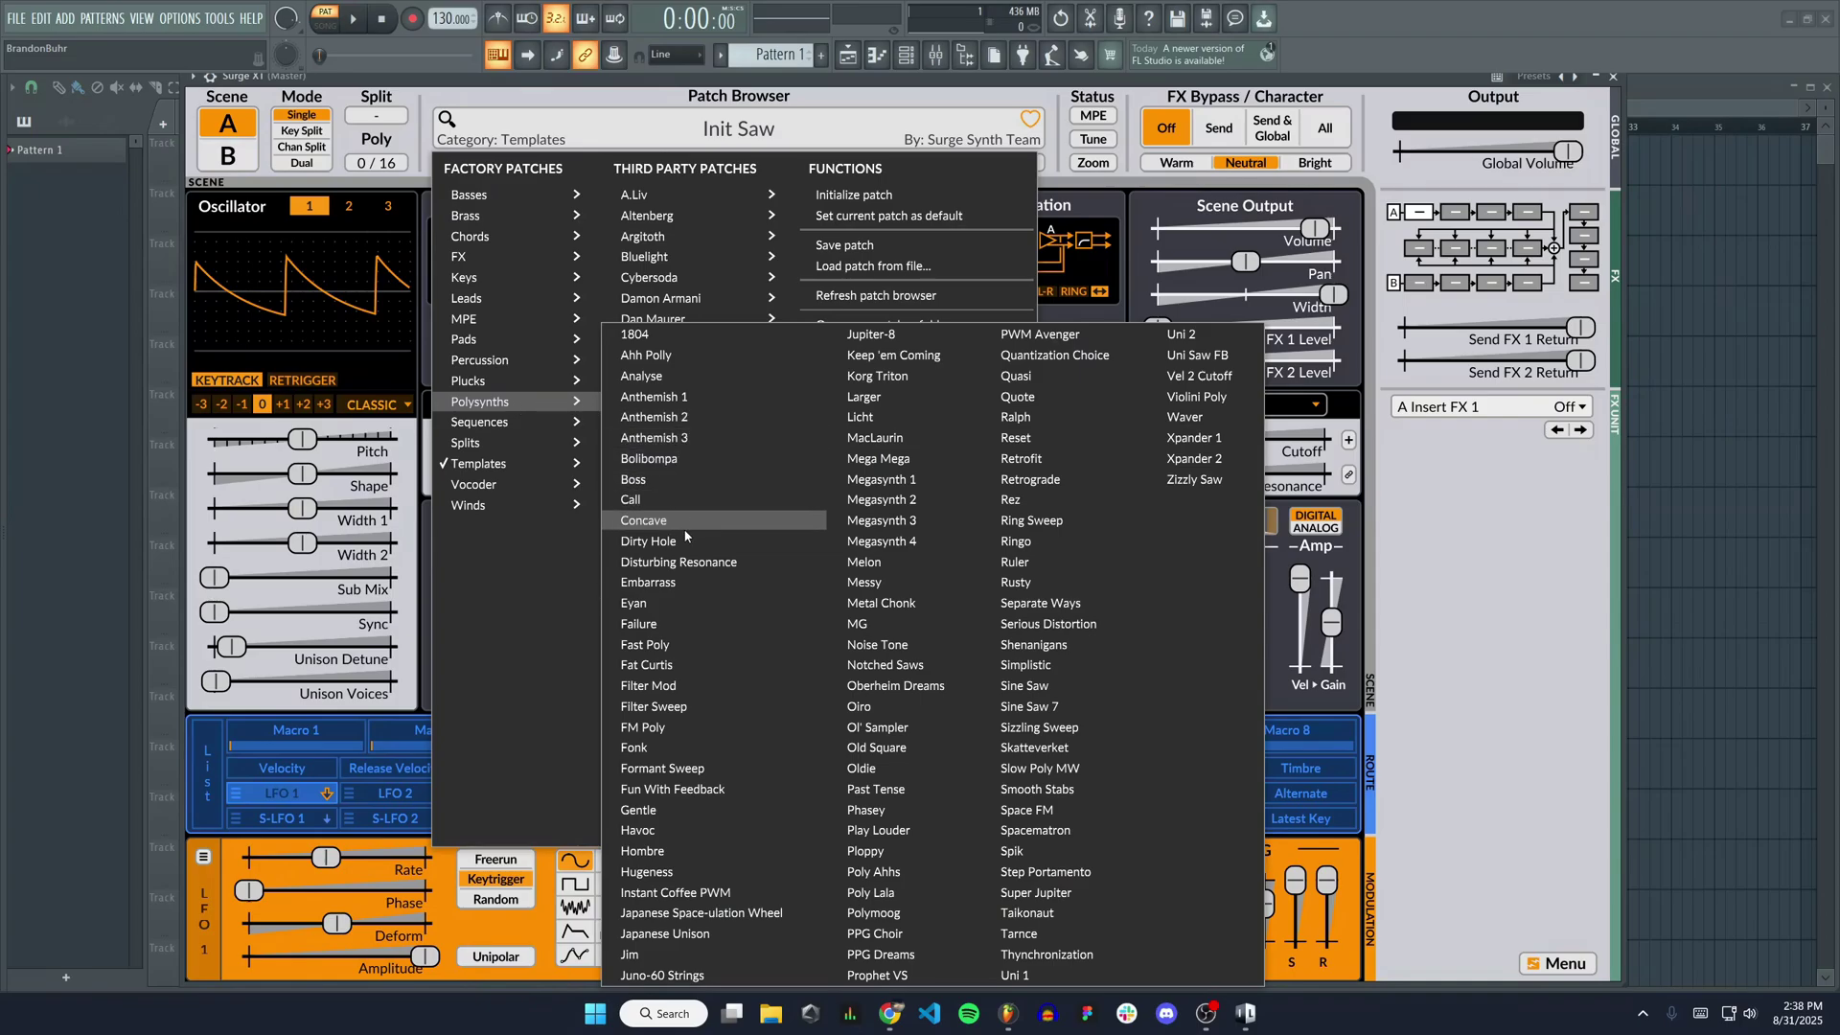
{"action": "left_click", "coordinate": [648, 541]}
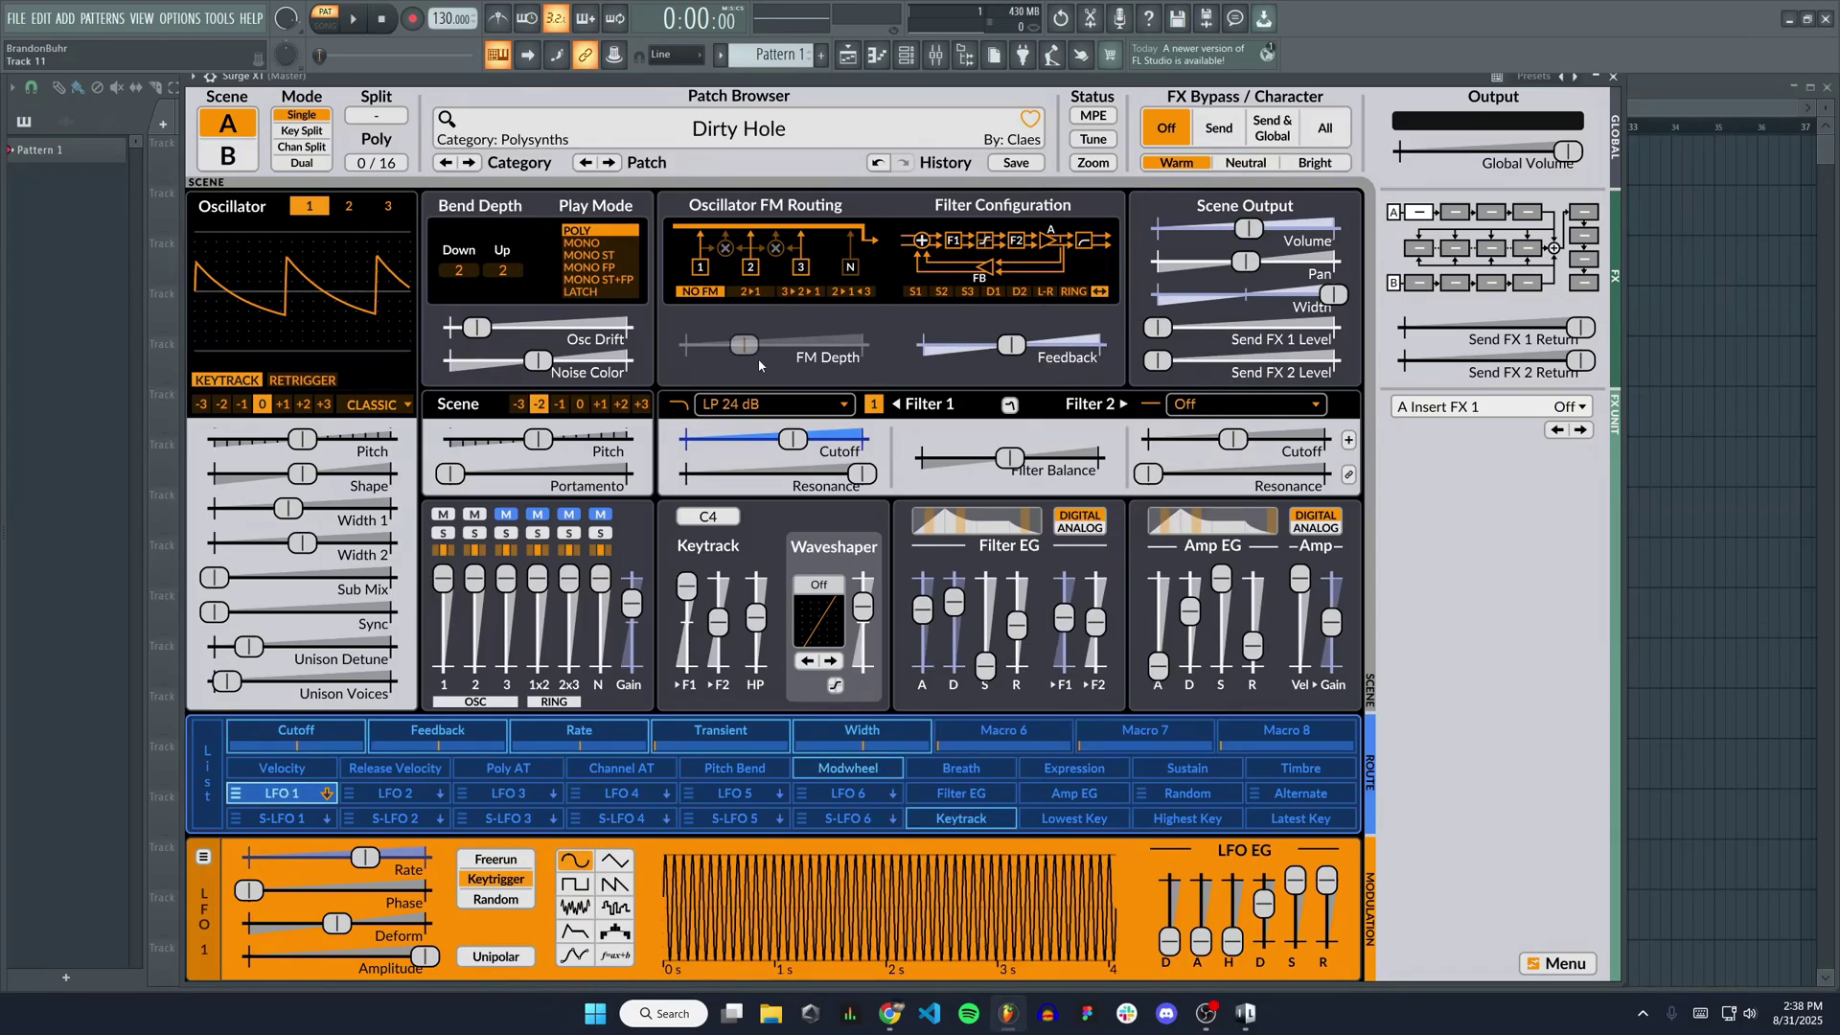
- In Surge XT's piano roll, audition C5, C4 and F4, then place an A#4 note at the bar start
{"action": "left_click", "coordinate": [880, 60]}
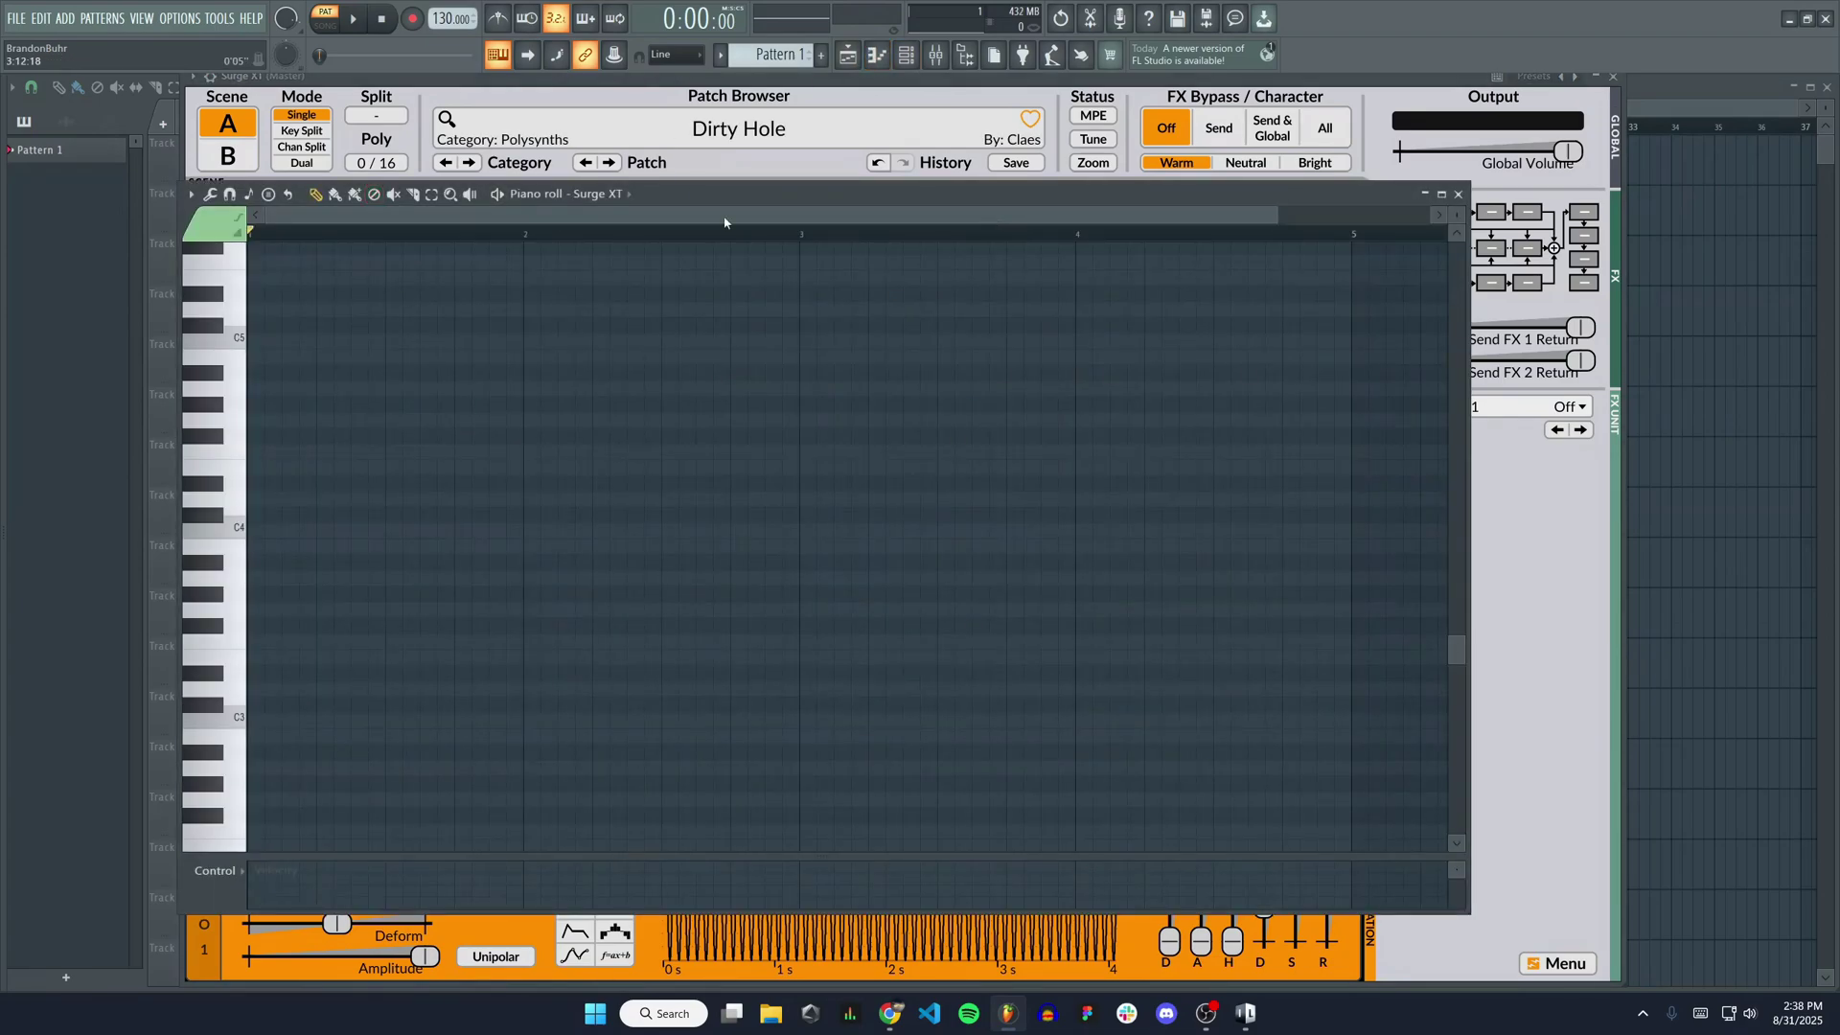
{"action": "left_click", "coordinate": [241, 348]}
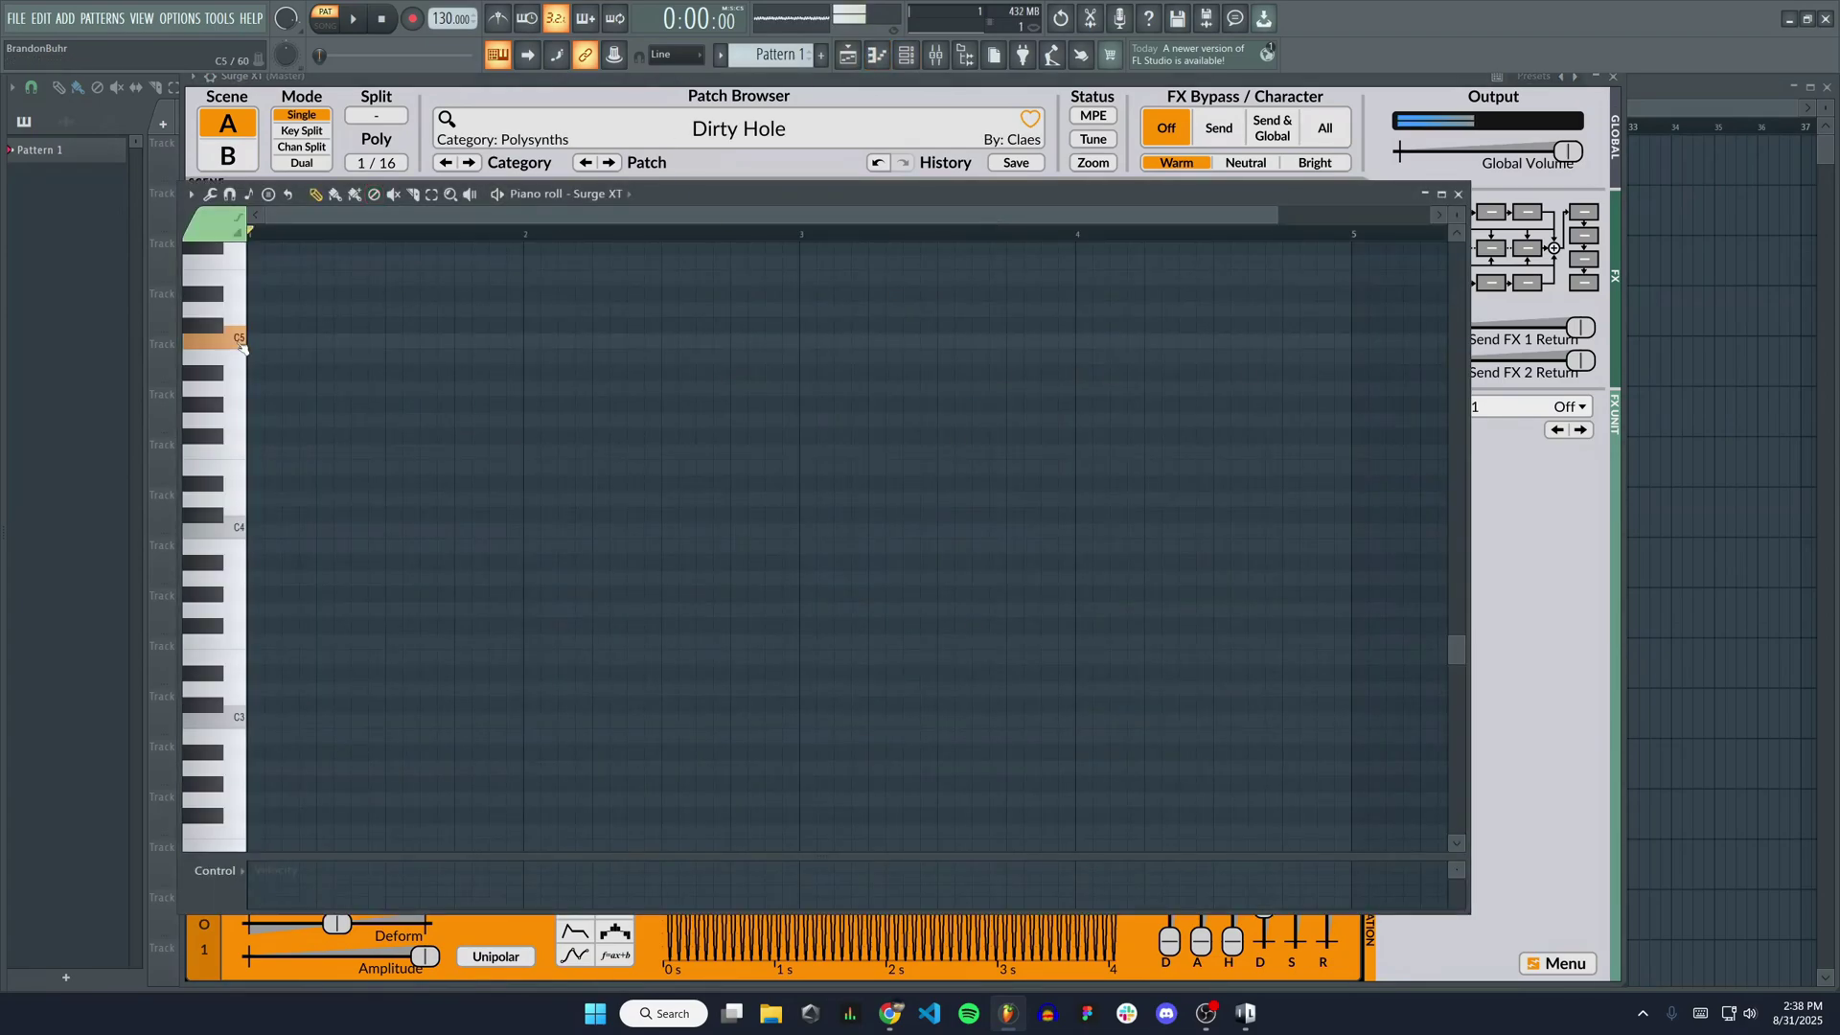
{"action": "left_click", "coordinate": [234, 539]}
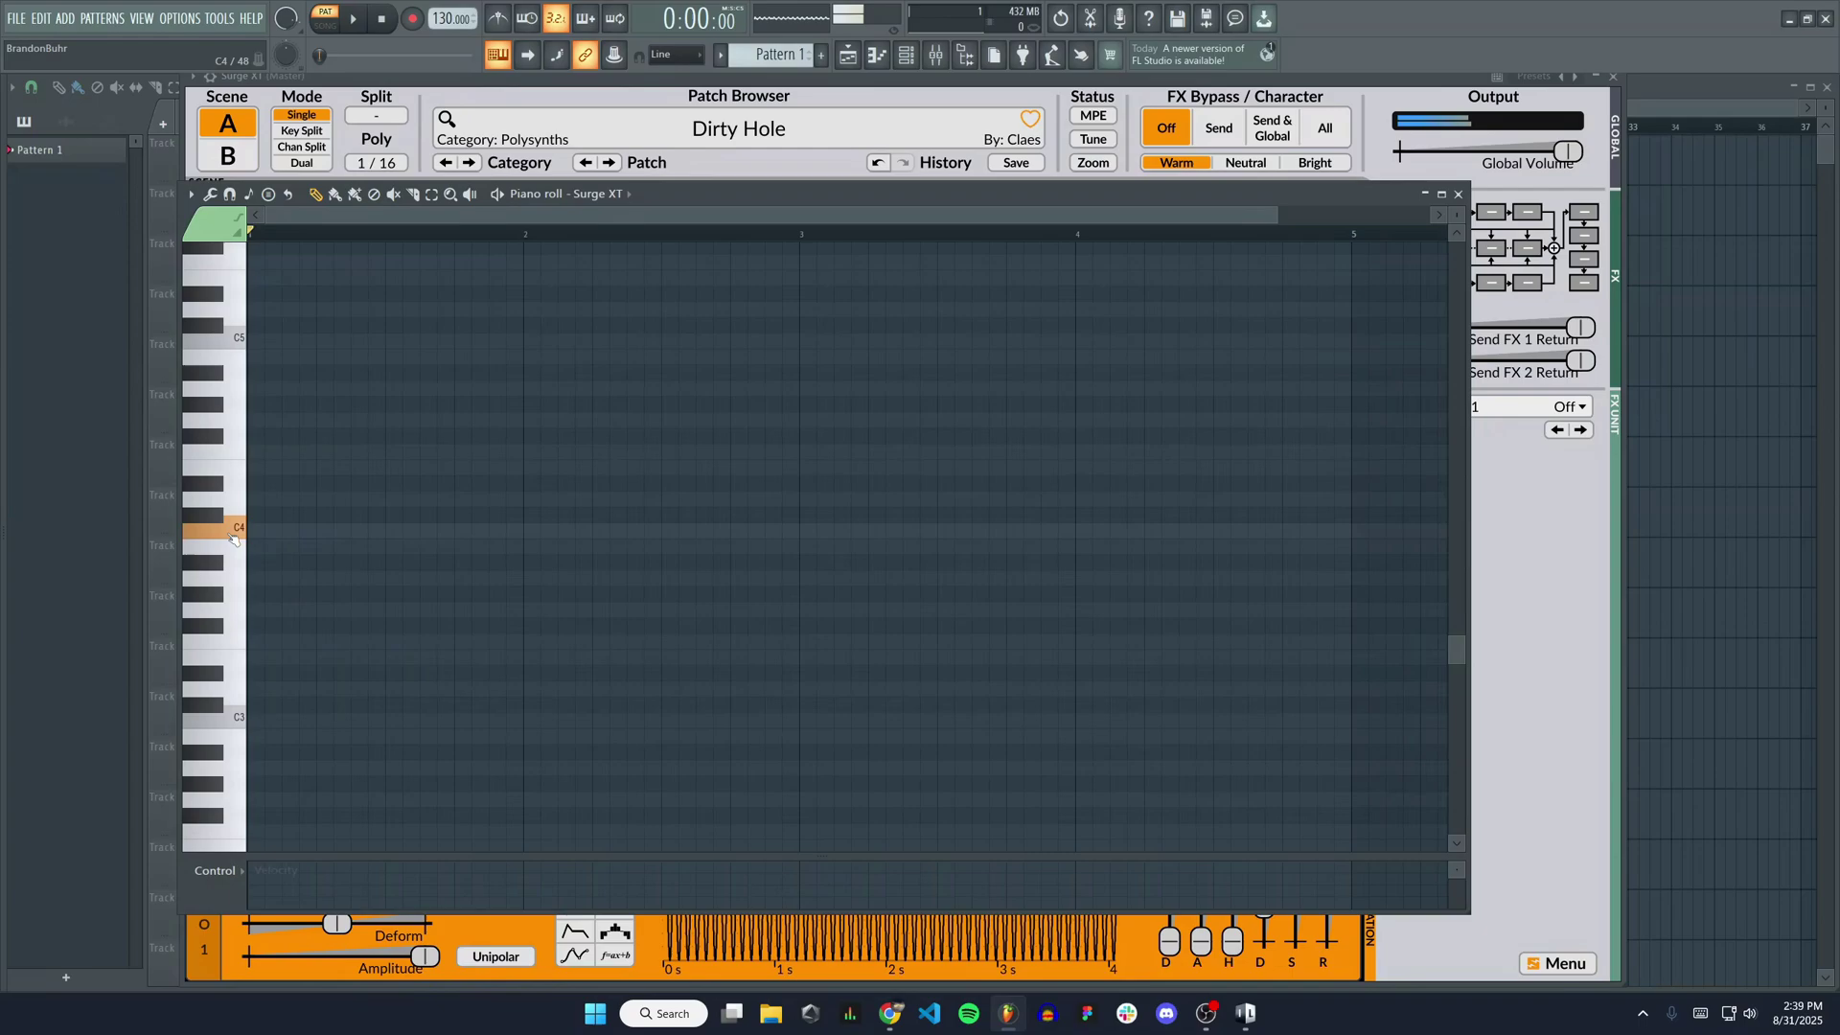
{"action": "left_click", "coordinate": [233, 449]}
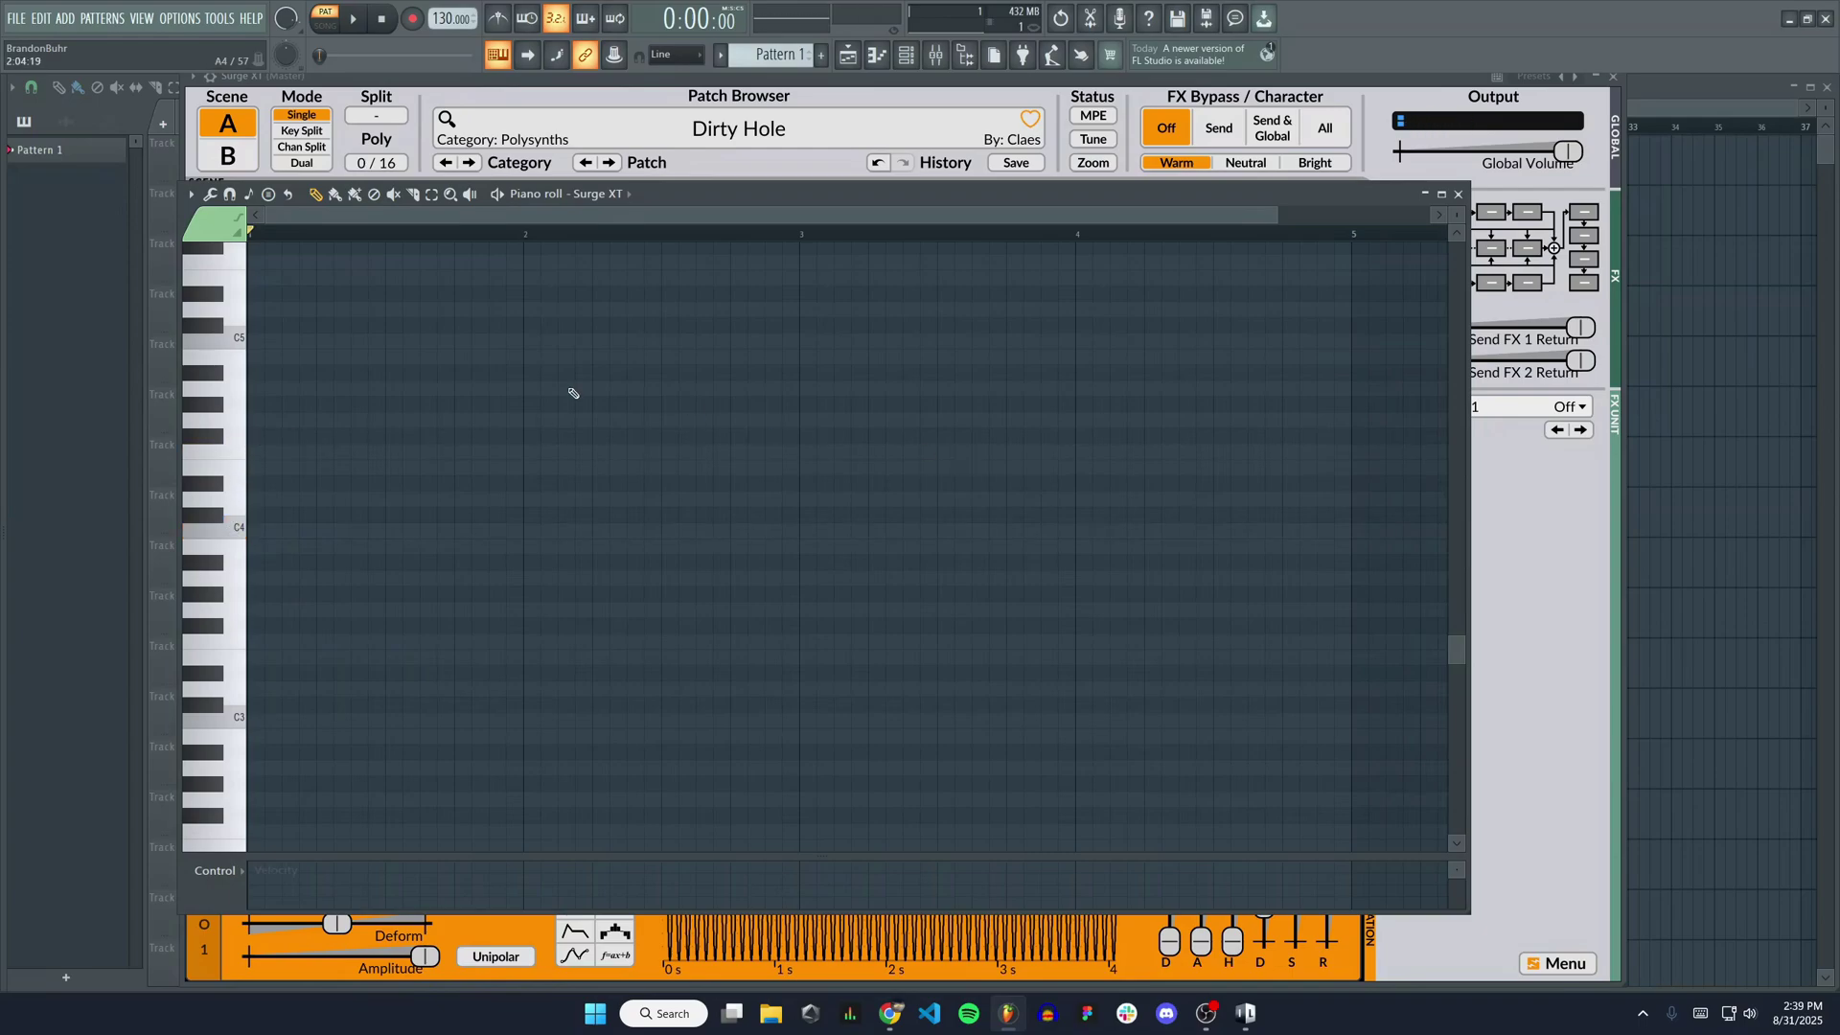
{"action": "left_click", "coordinate": [241, 391]}
{"action": "left_click", "coordinate": [290, 373]}
{"action": "left_click_drag", "start_coordinate": [290, 373], "coordinate": [255, 372]}
- Add C5, D5 and C#5 notes after it, play the melody back, and close the piano roll
{"action": "left_click", "coordinate": [324, 341]}
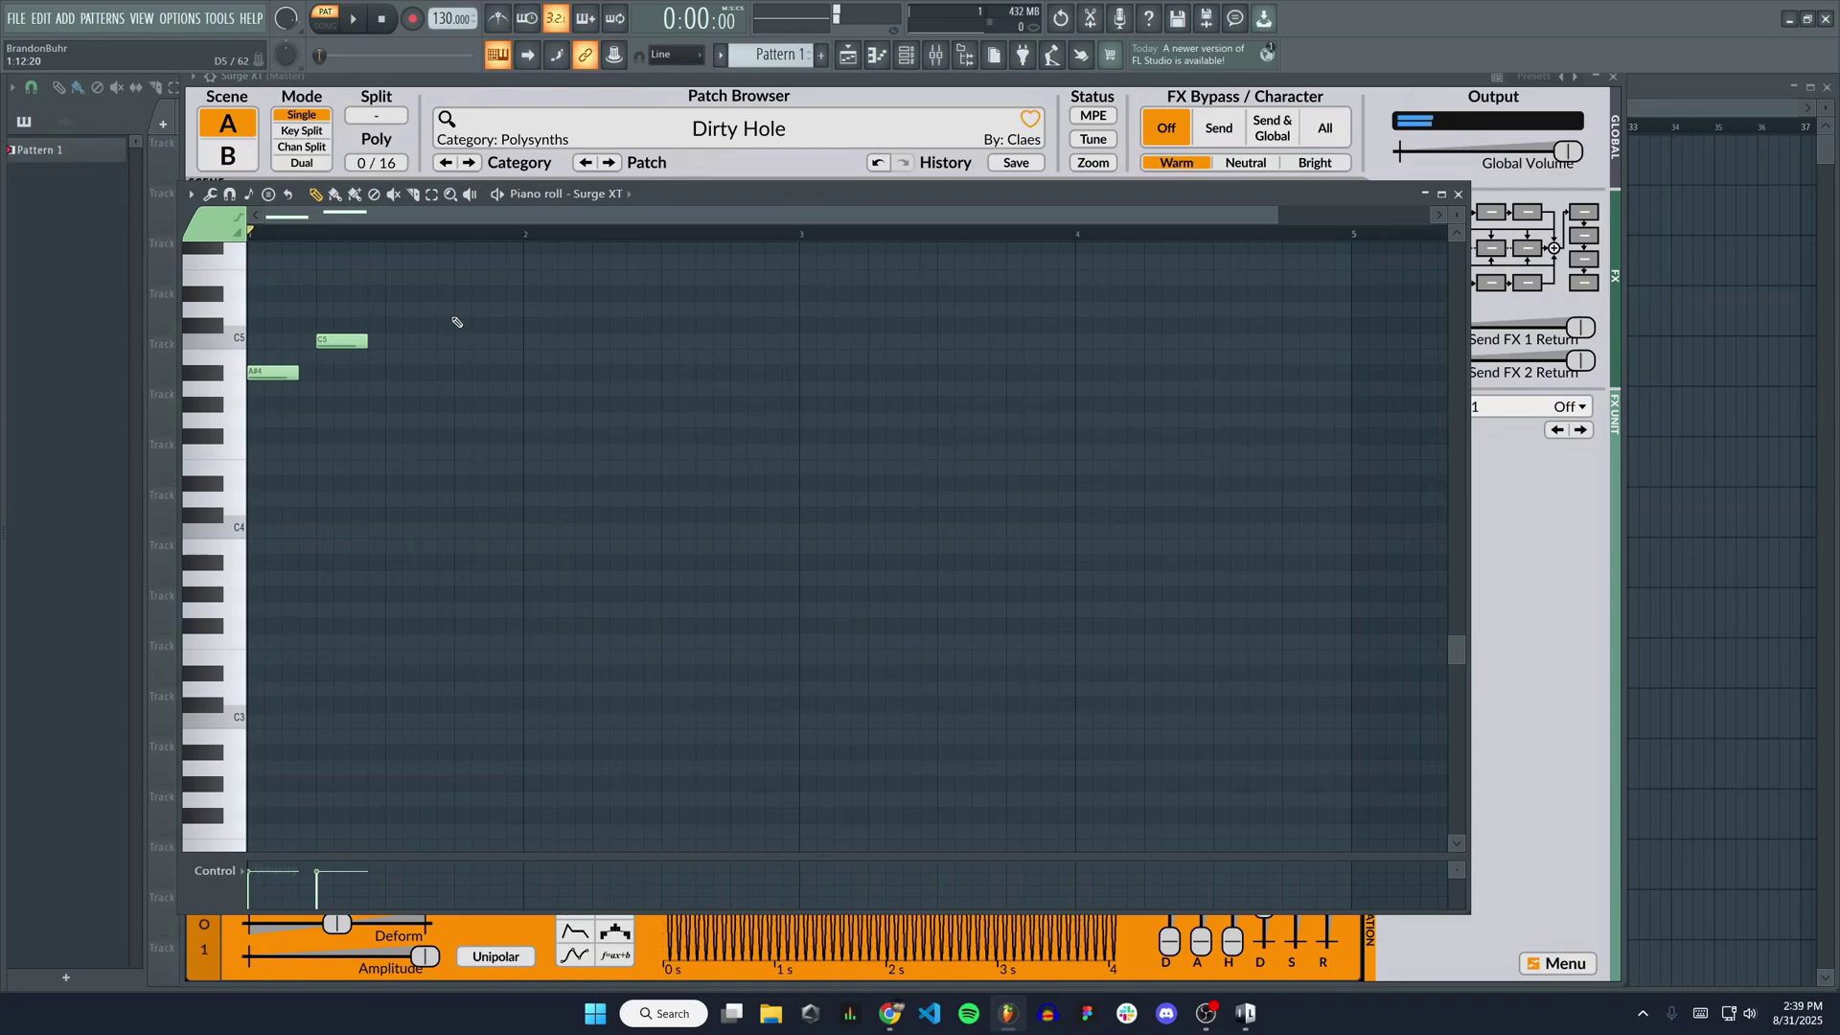
{"action": "left_click", "coordinate": [393, 308]}
{"action": "left_click", "coordinate": [461, 325]}
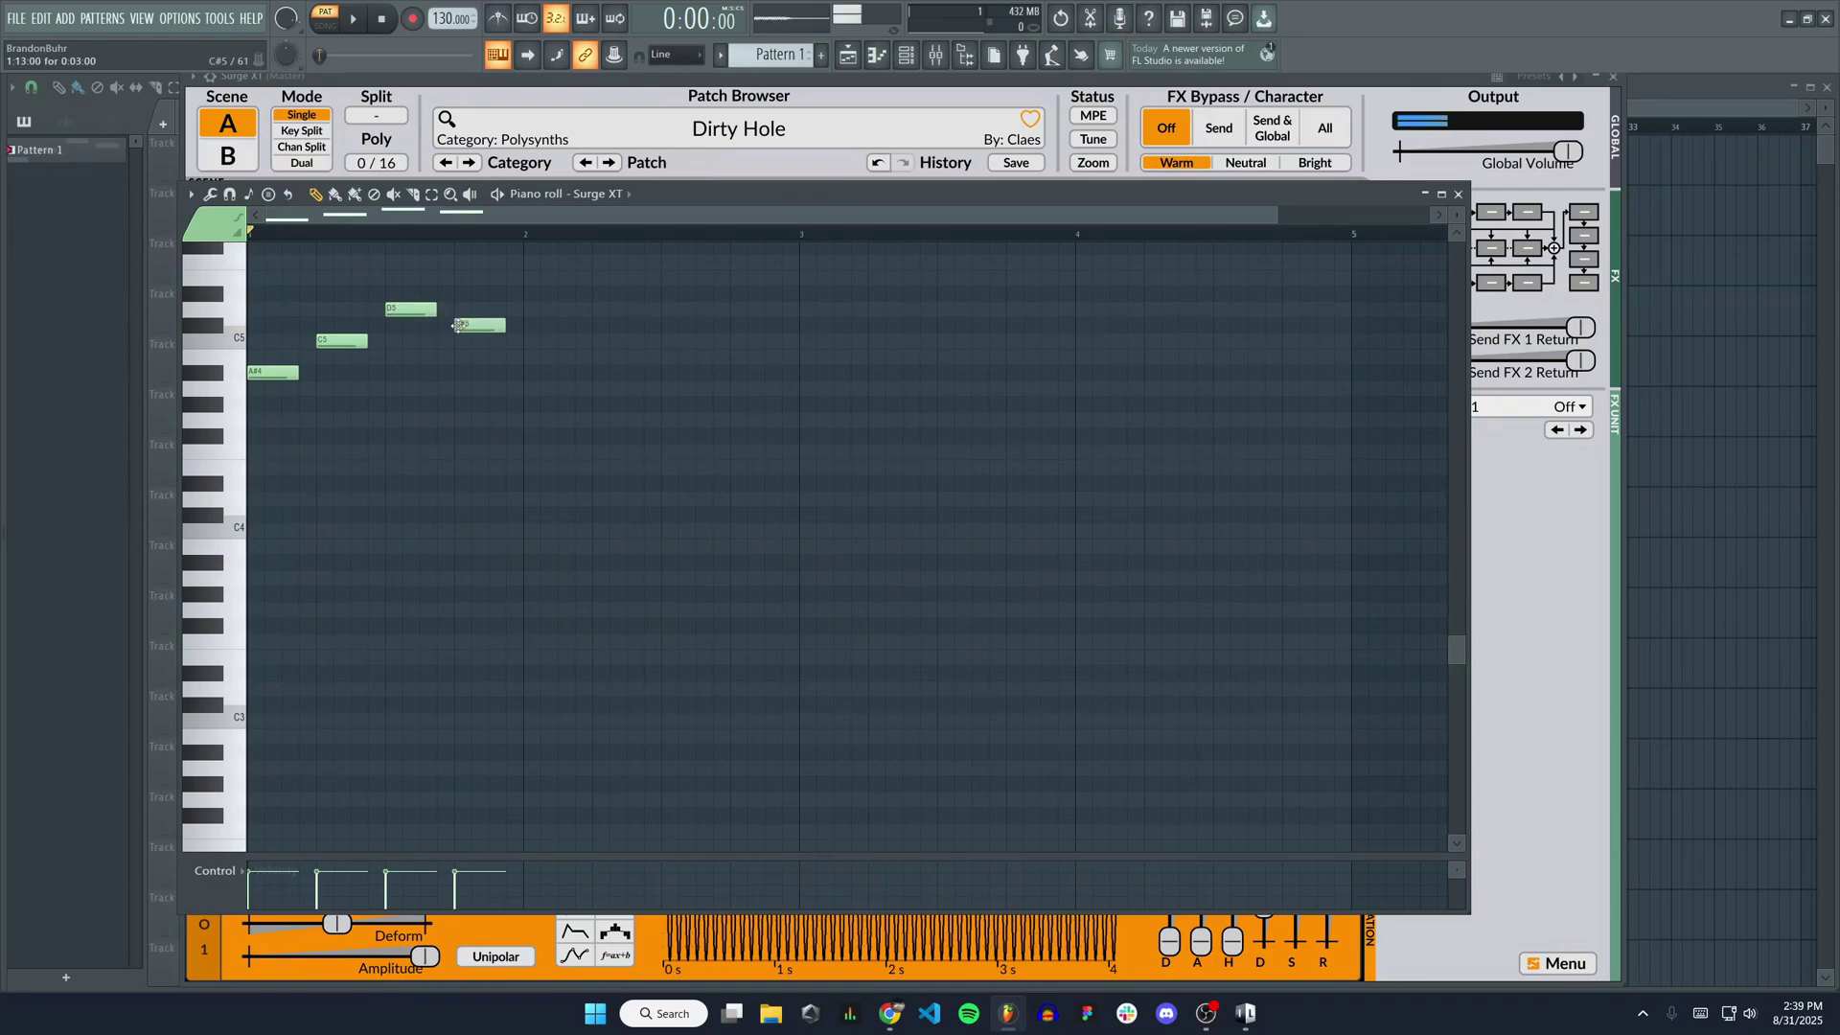
{"action": "left_click", "coordinate": [281, 234]}
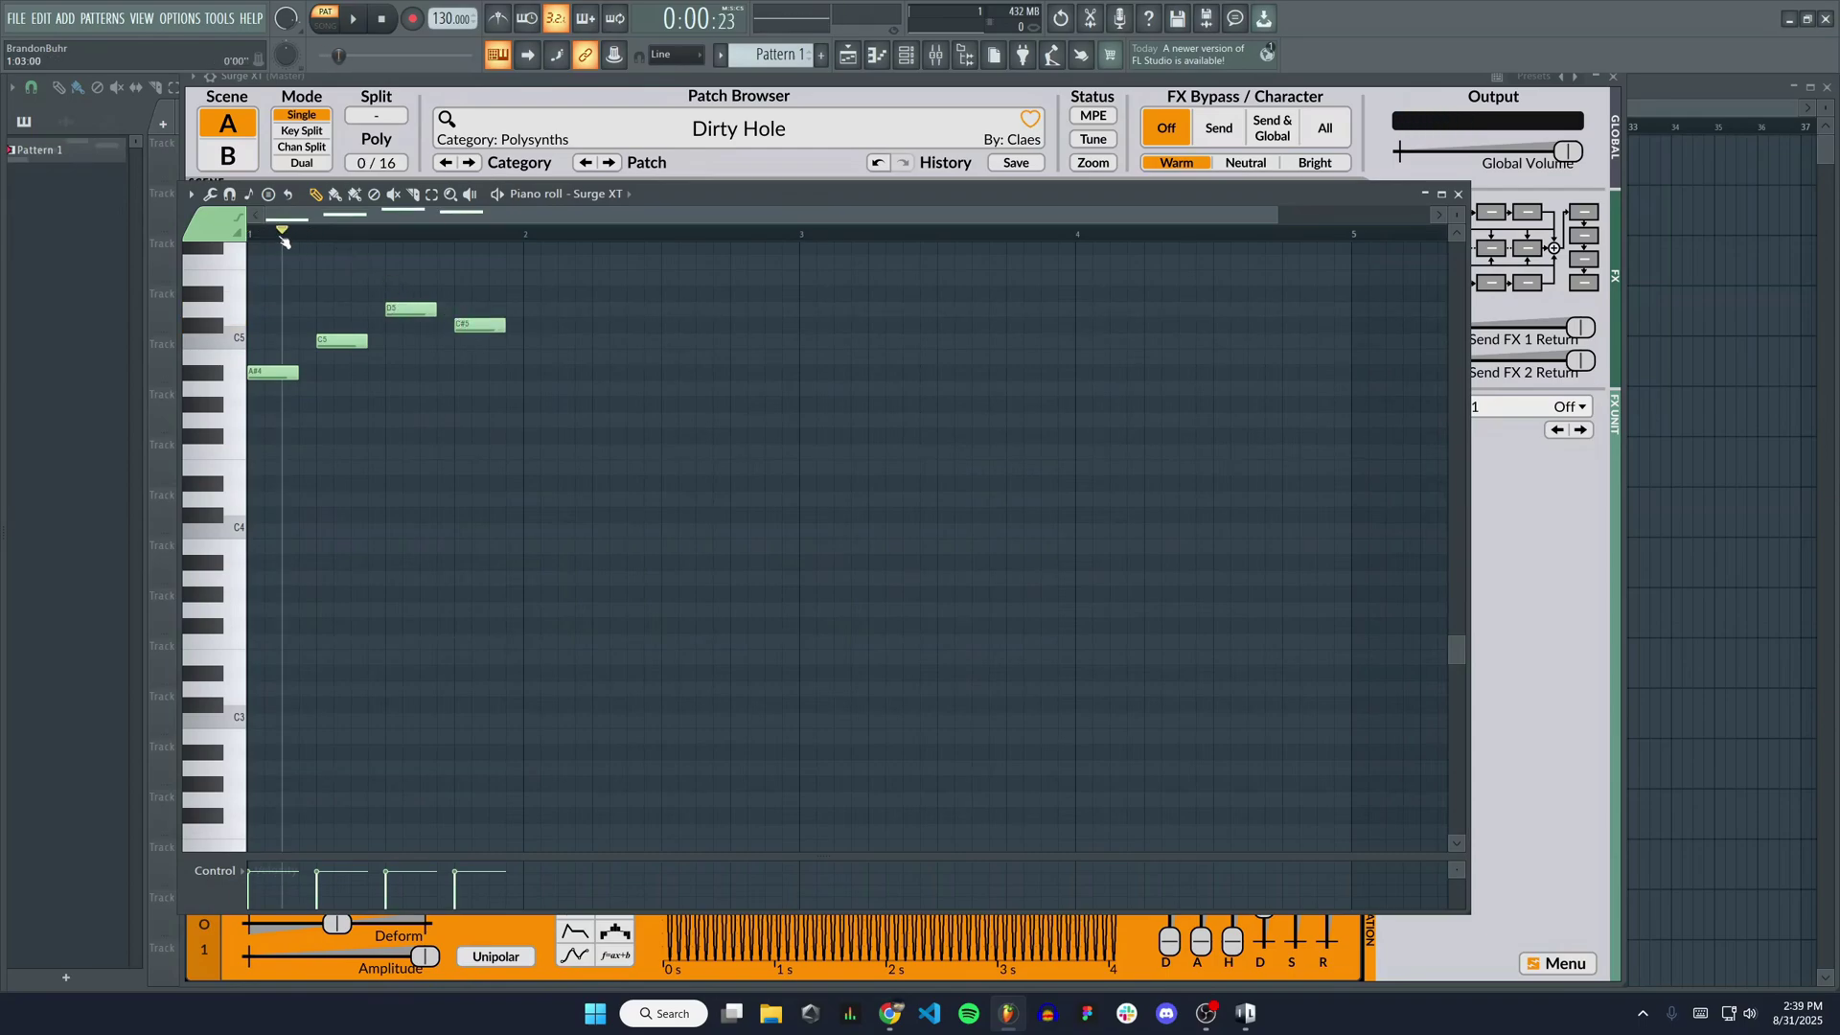
{"action": "key", "text": "space"}
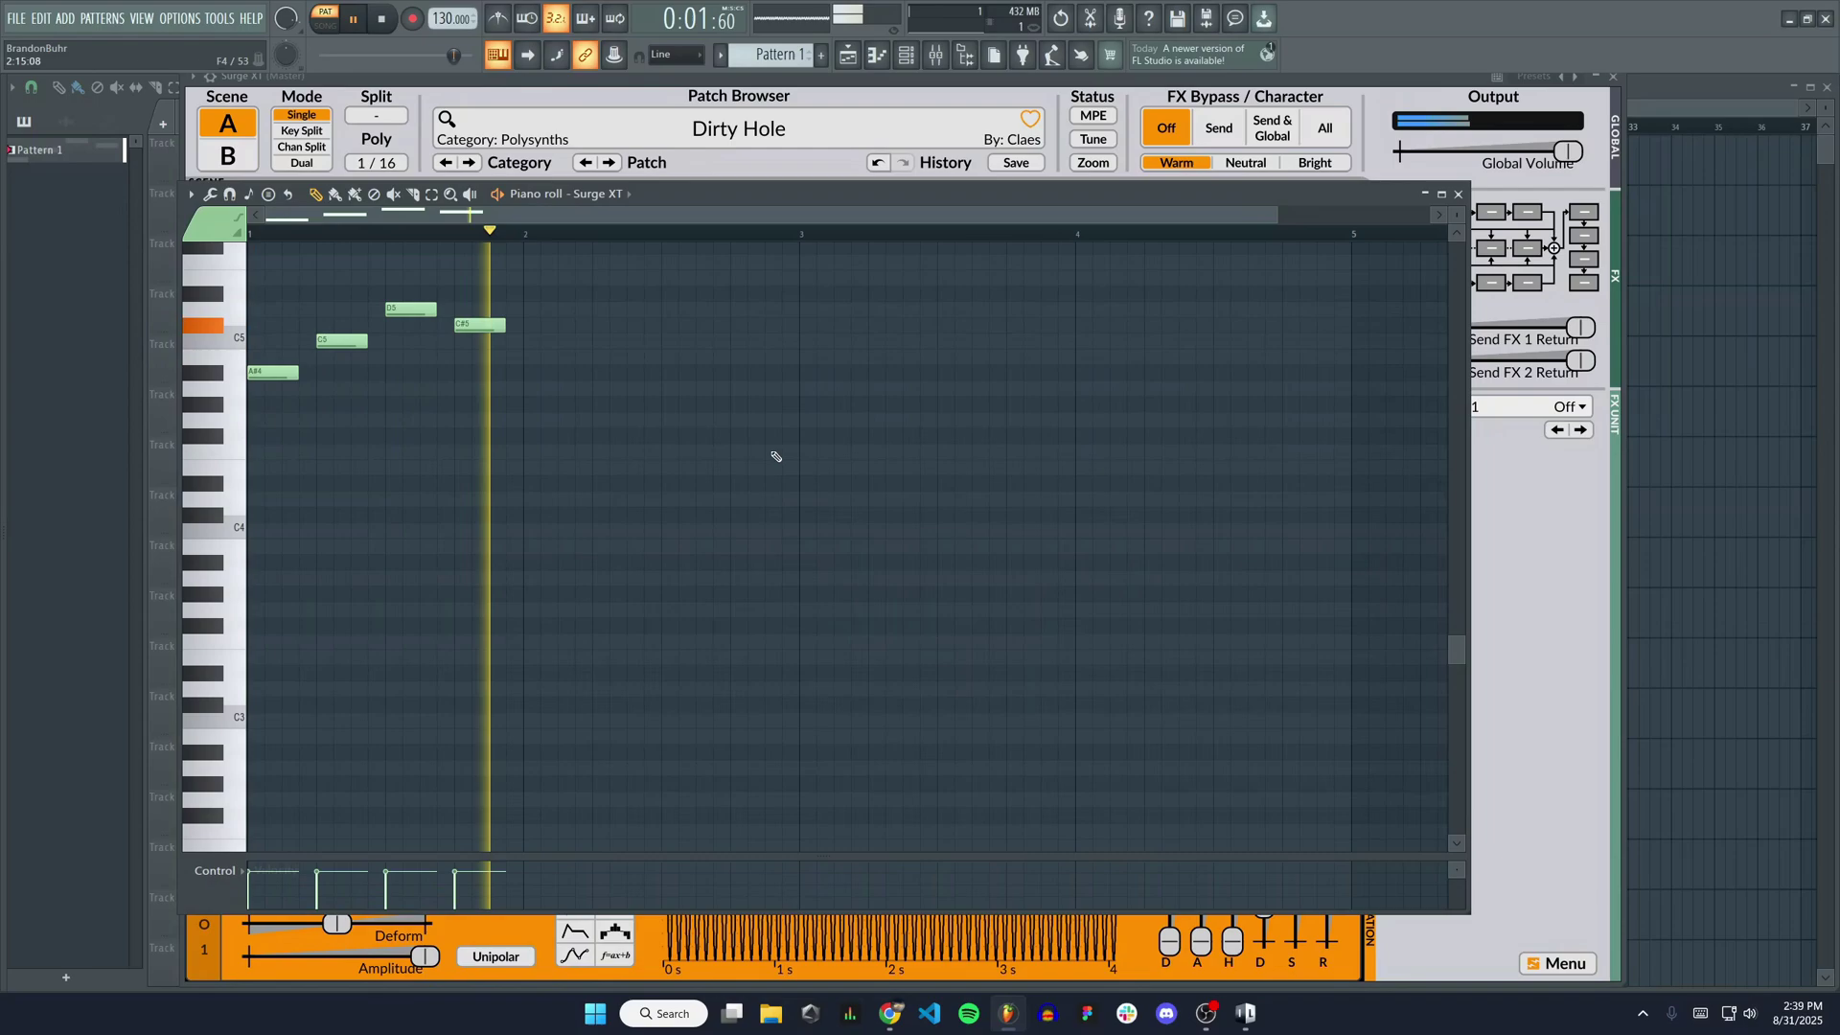
{"action": "key", "text": "space"}
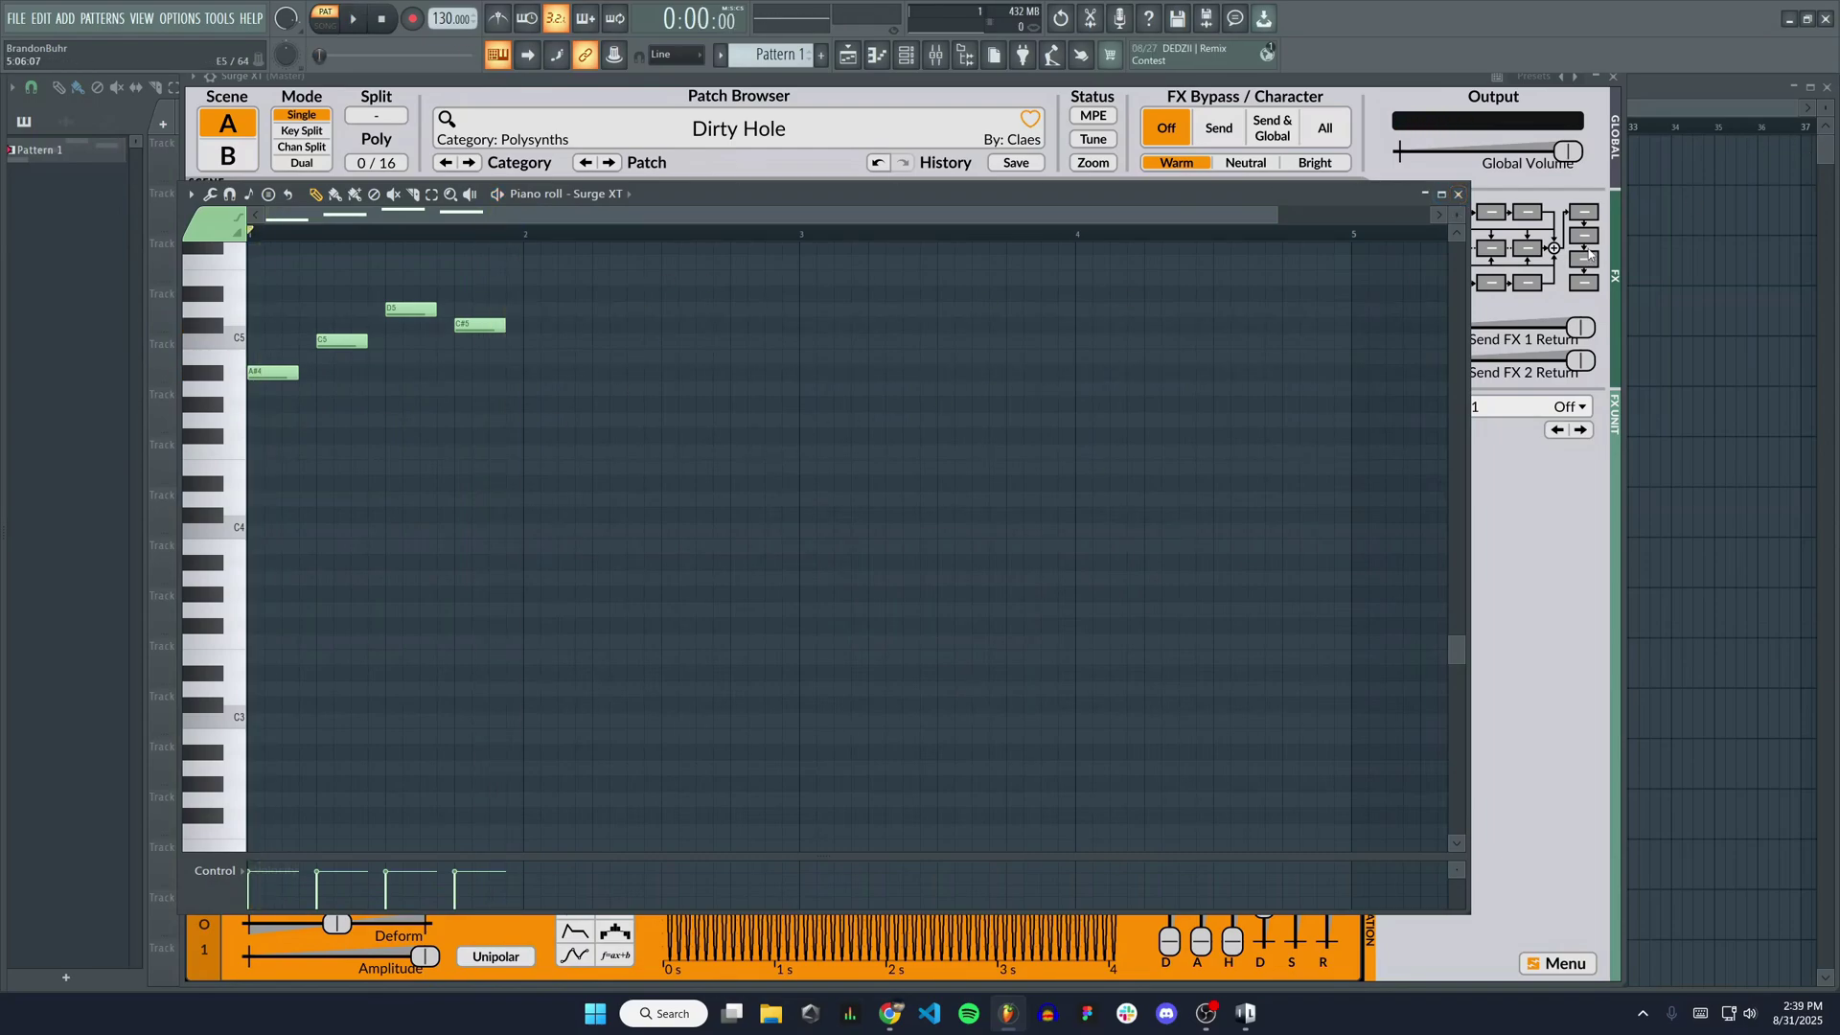
{"action": "left_click", "coordinate": [1458, 193]}
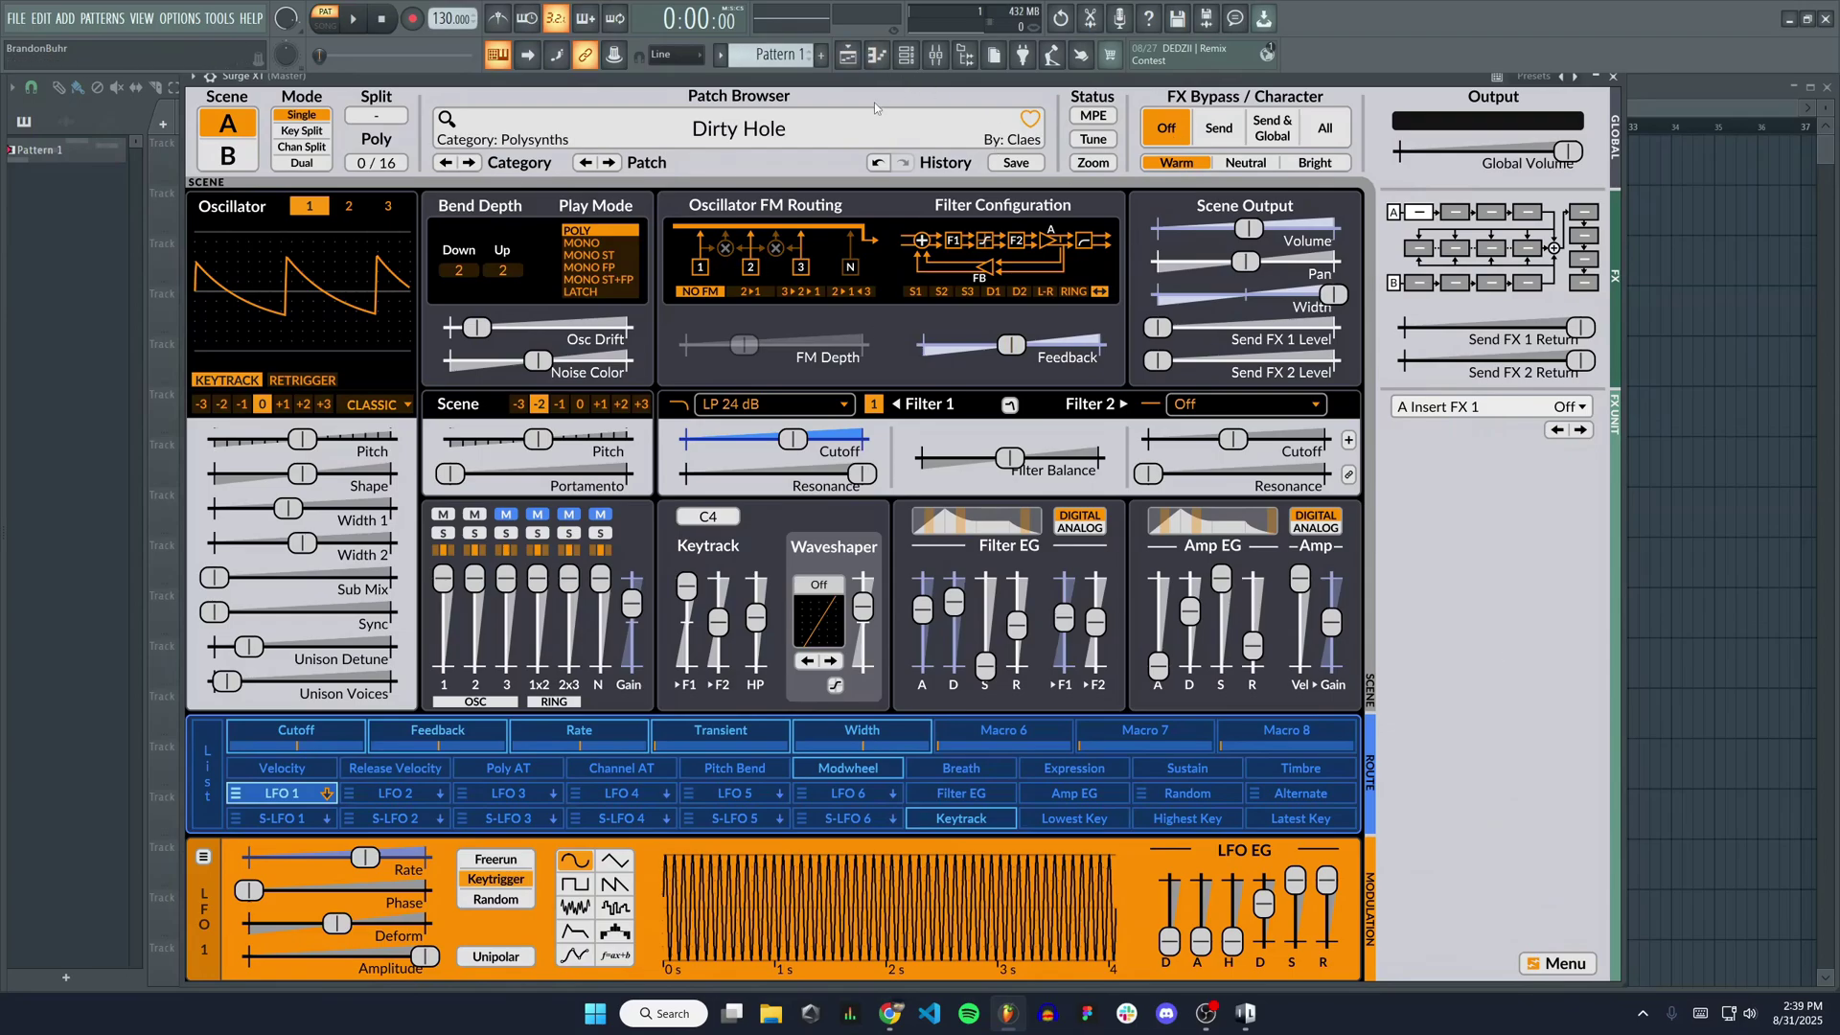
- Route the Surge XT channel to mixer Insert 1 via Channel routing
{"action": "left_click", "coordinate": [943, 55]}
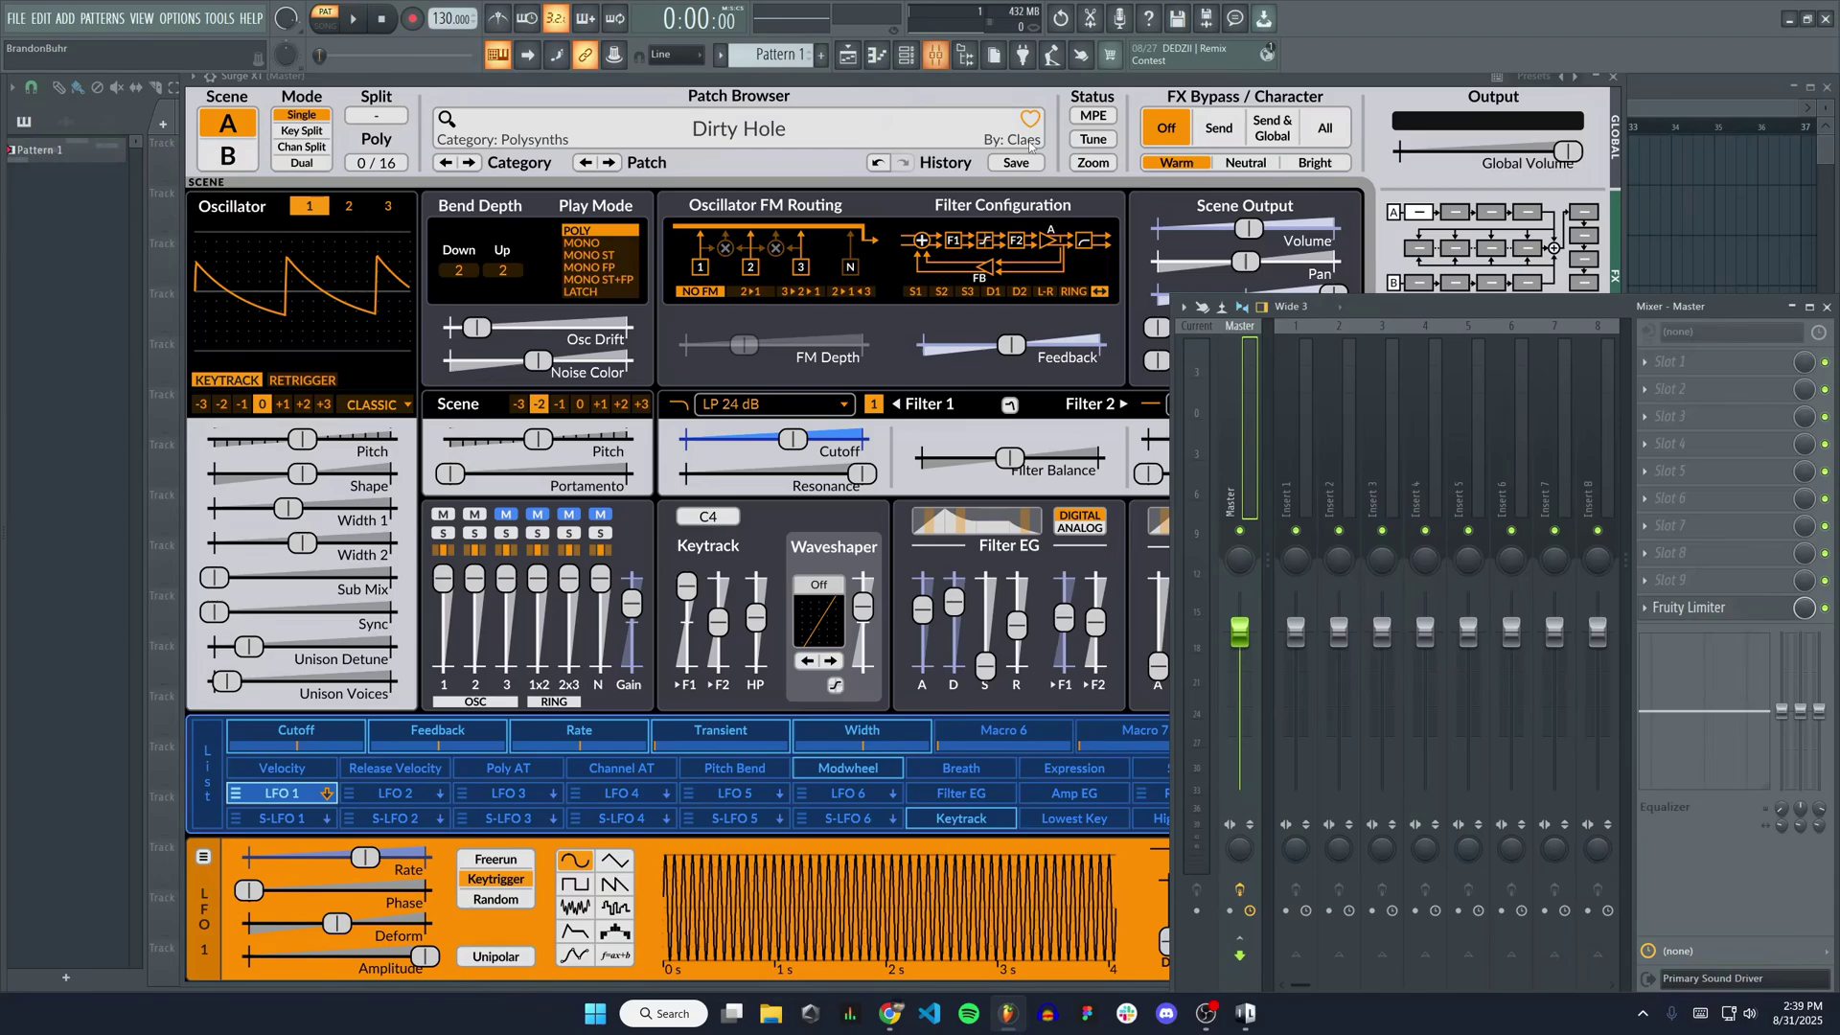
{"action": "left_click", "coordinate": [1308, 414]}
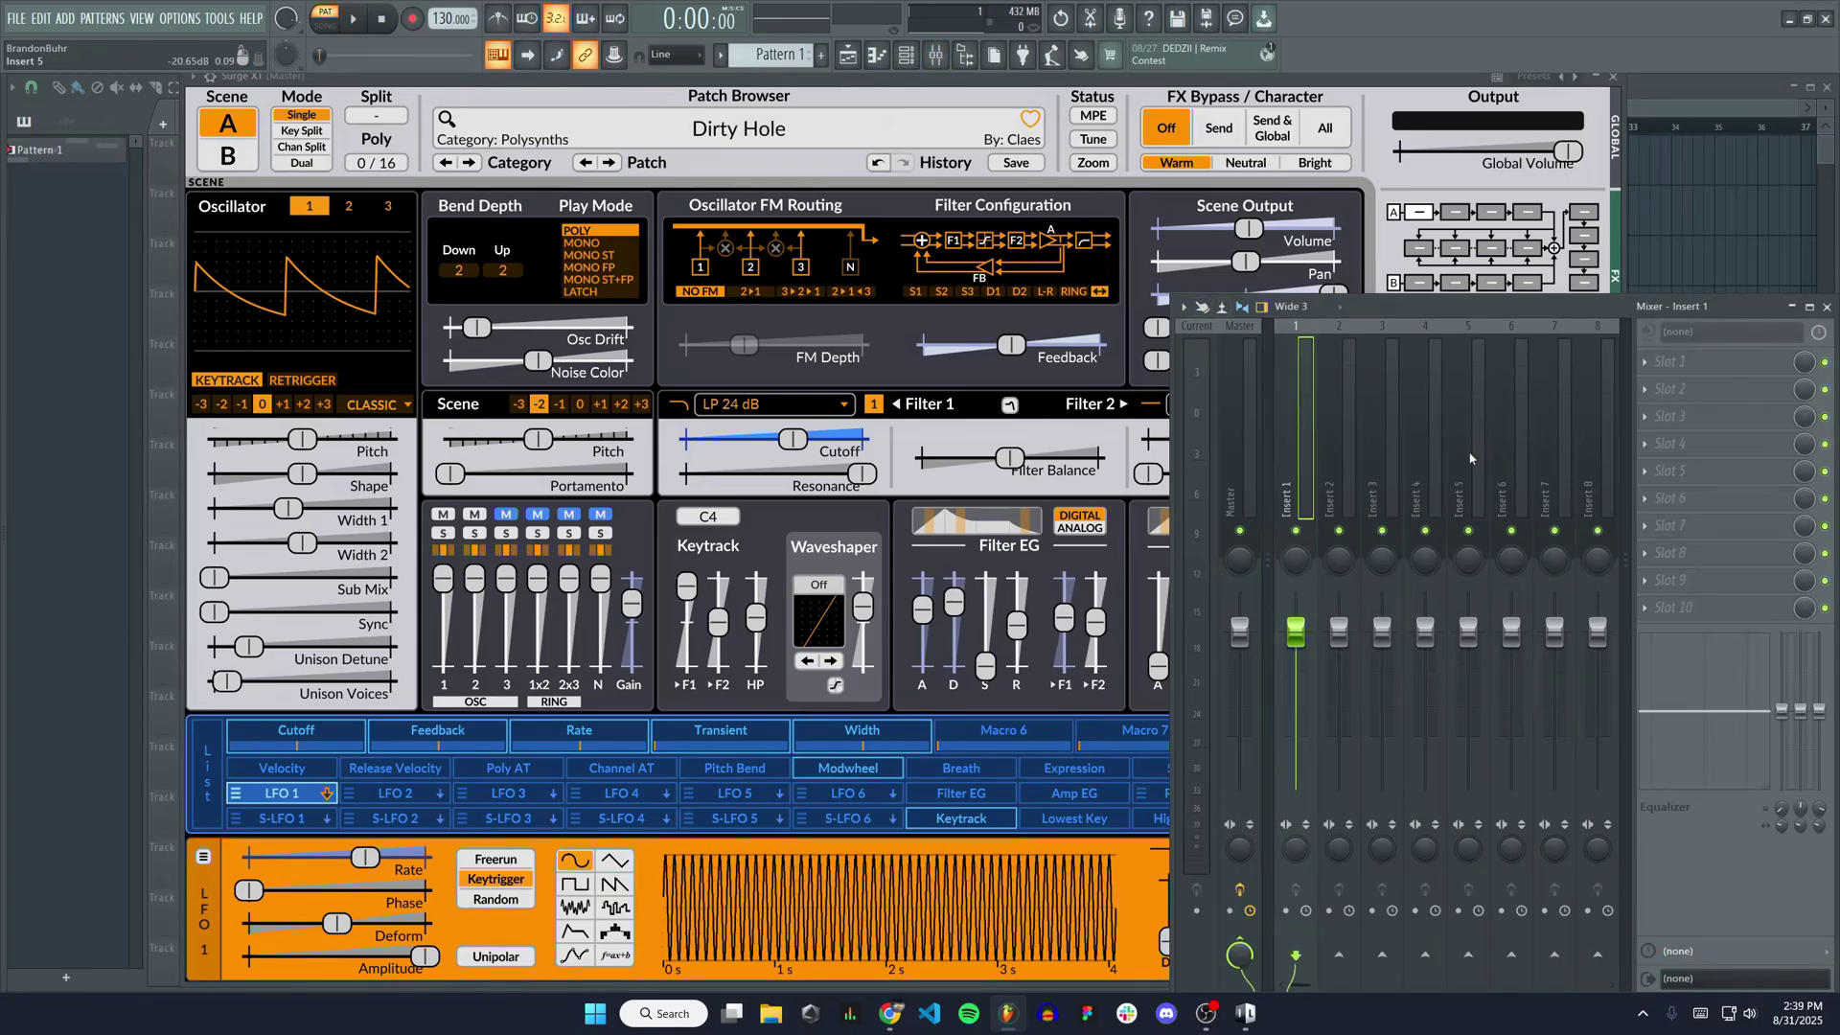
{"action": "right_click", "coordinate": [1304, 449]}
{"action": "mouse_move", "coordinate": [1428, 511]}
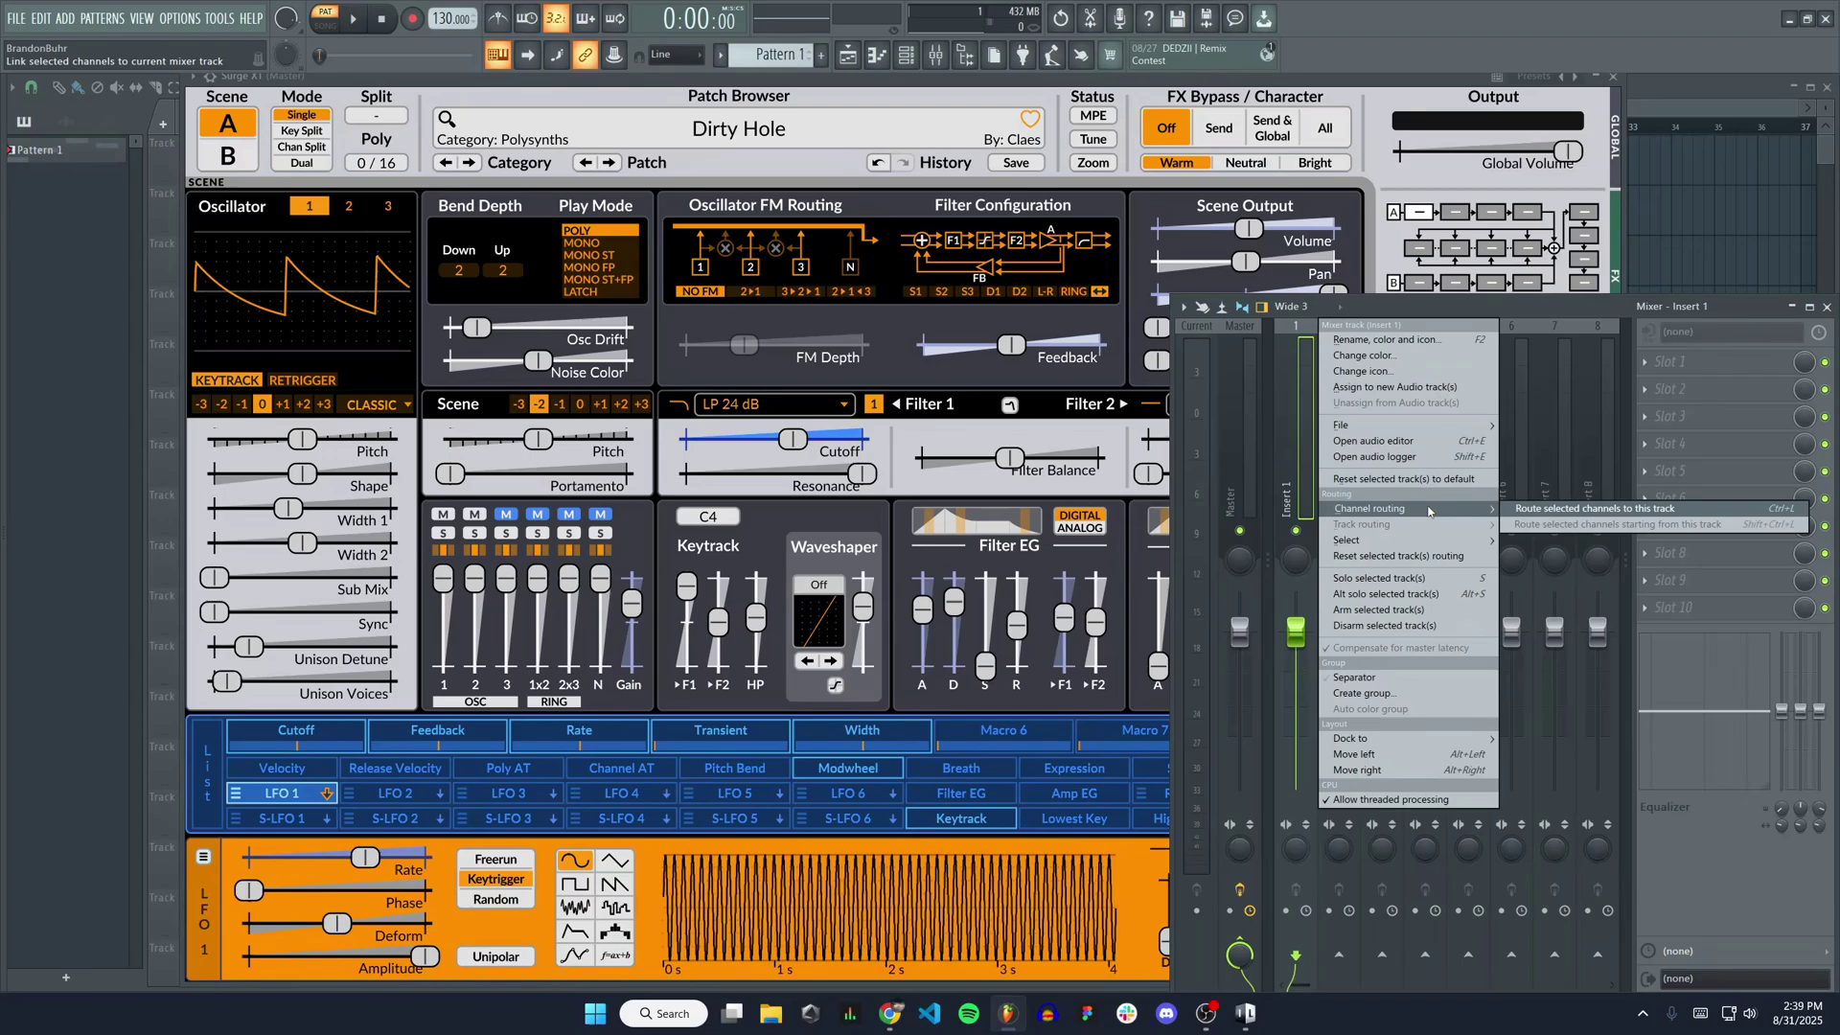
{"action": "left_click", "coordinate": [1589, 514]}
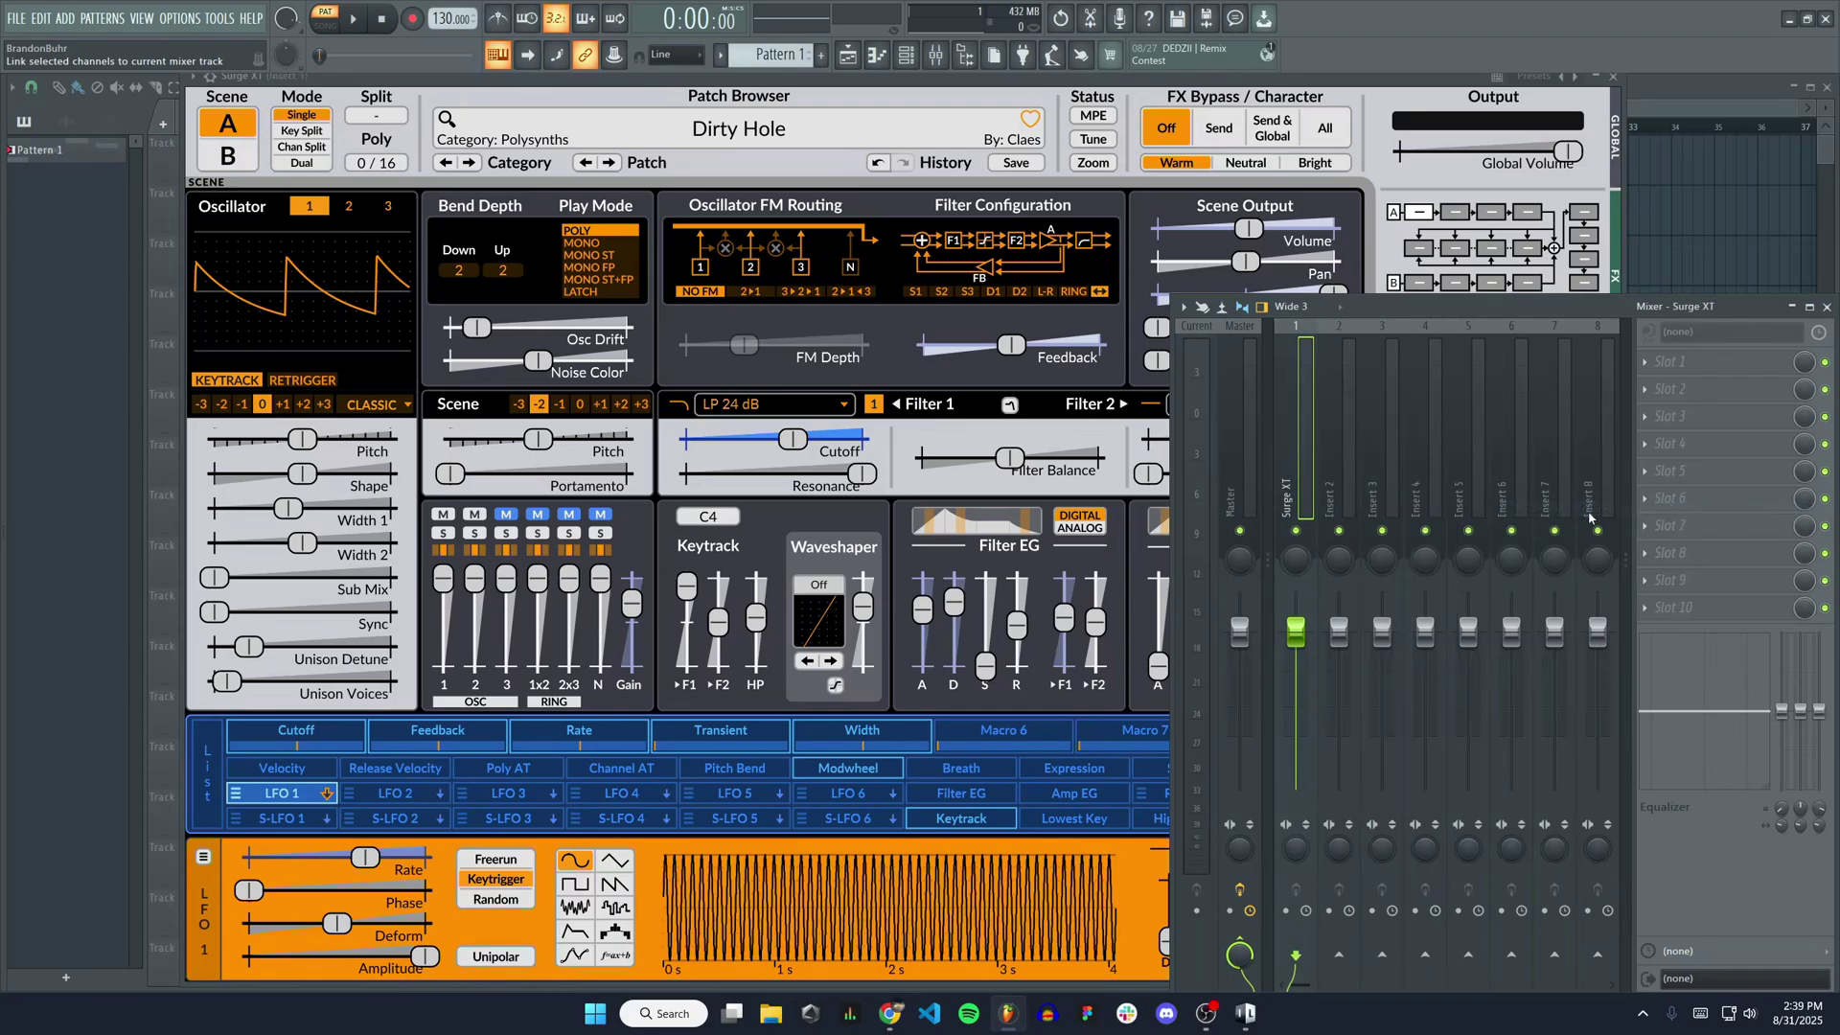
- Reopen the Surge XT piano roll narrowed beside the mixer and audition C4 to check the signal
{"action": "left_click", "coordinate": [877, 55]}
{"action": "left_click_drag", "start_coordinate": [1318, 197], "coordinate": [1238, 194]}
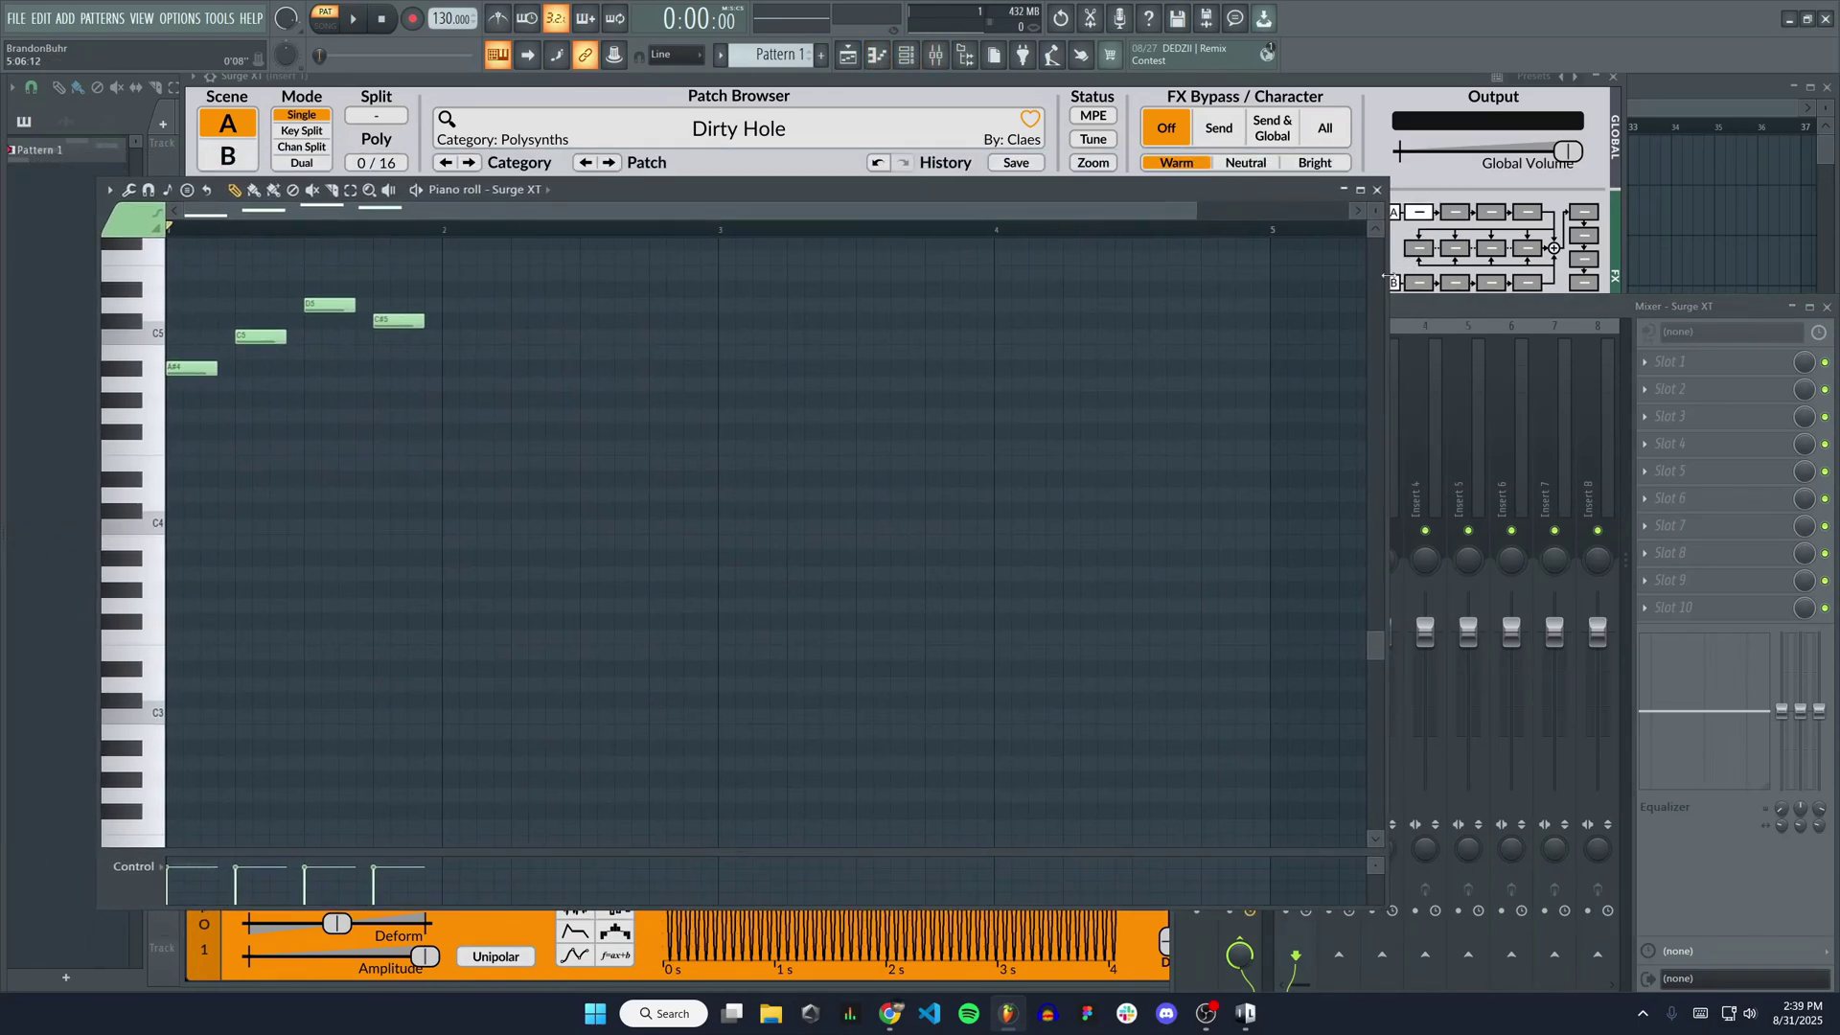
{"action": "left_click_drag", "start_coordinate": [1387, 276], "coordinate": [1059, 278]}
{"action": "left_click", "coordinate": [153, 520]}
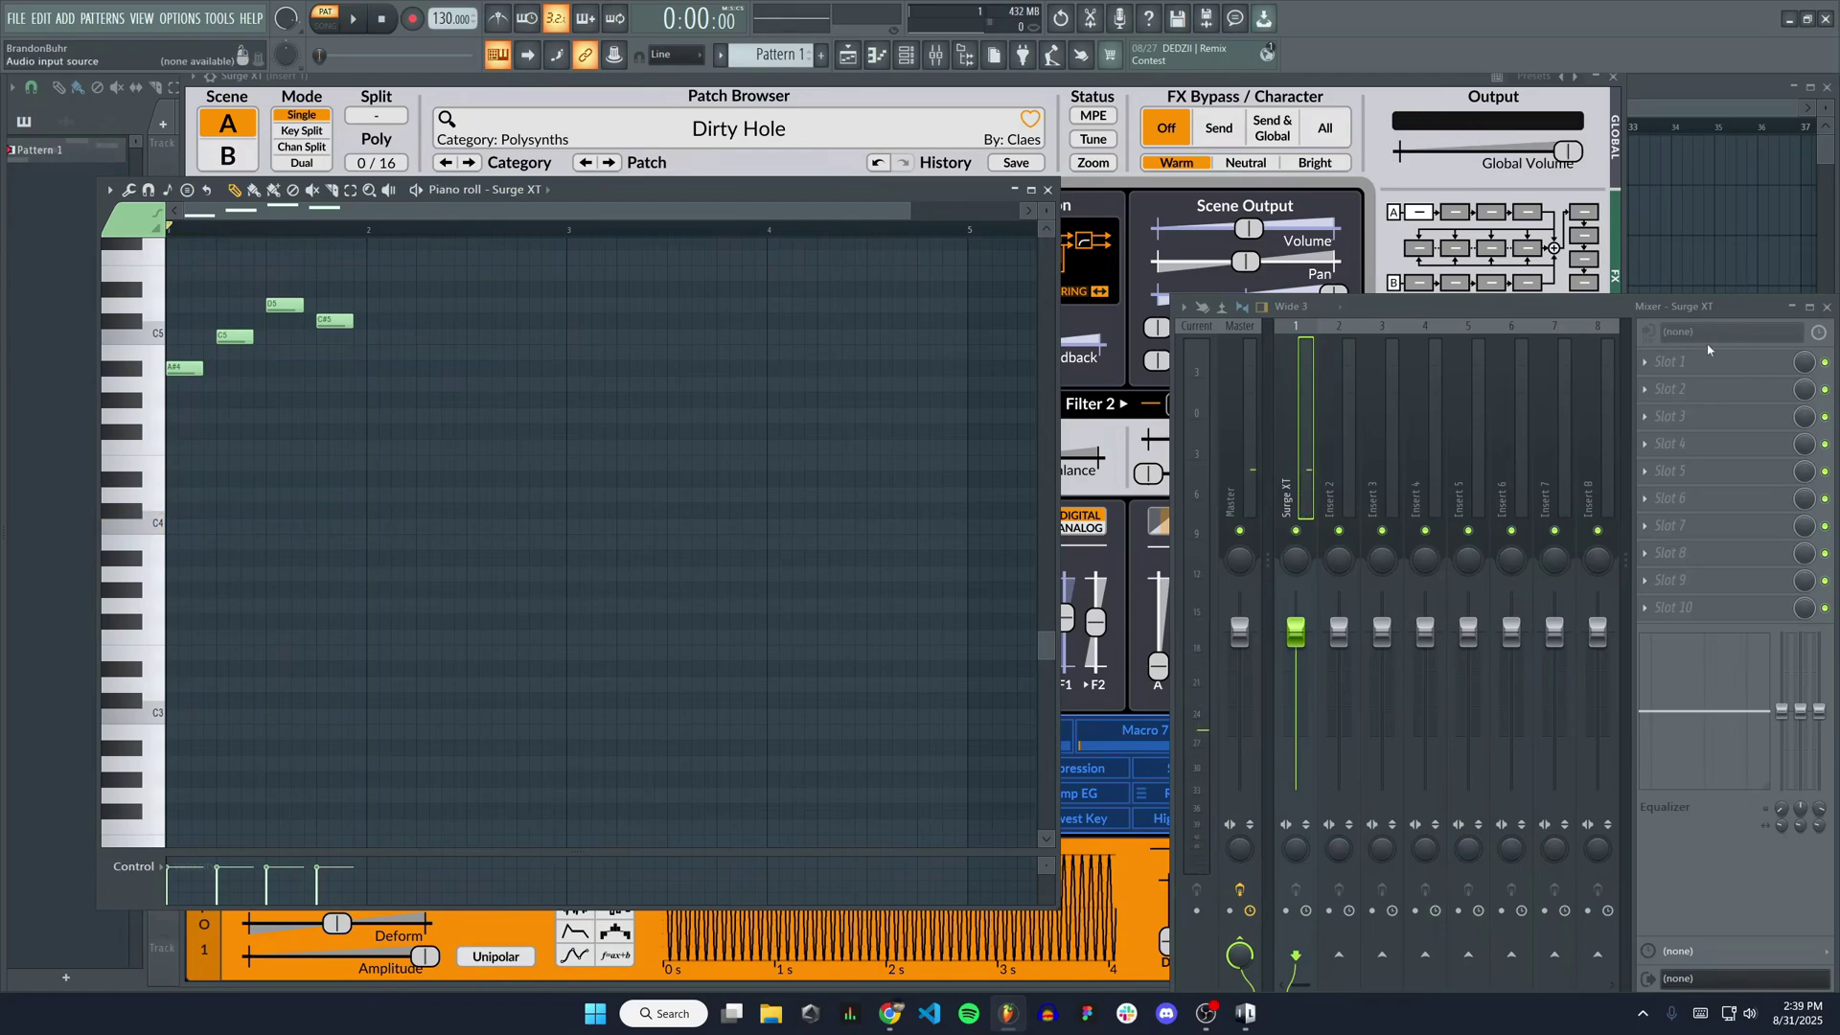
{"action": "left_click", "coordinate": [1686, 366]}
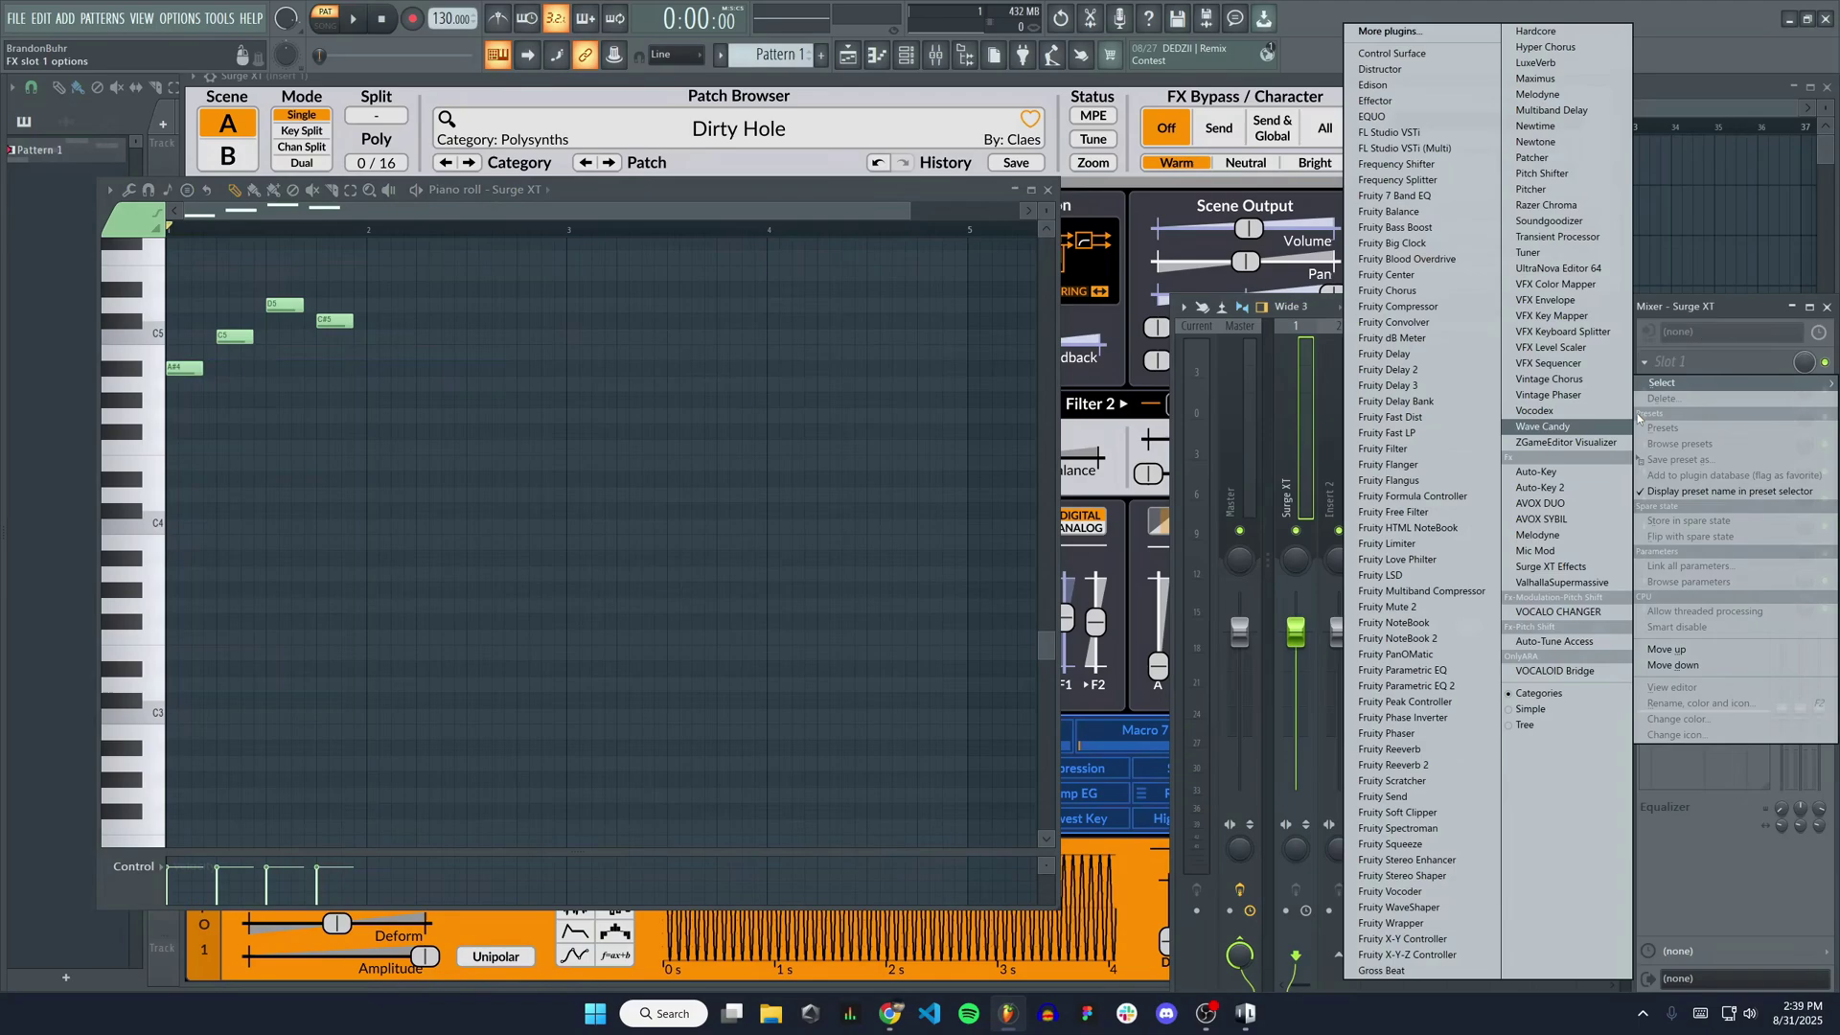
{"action": "key", "text": "Escape"}
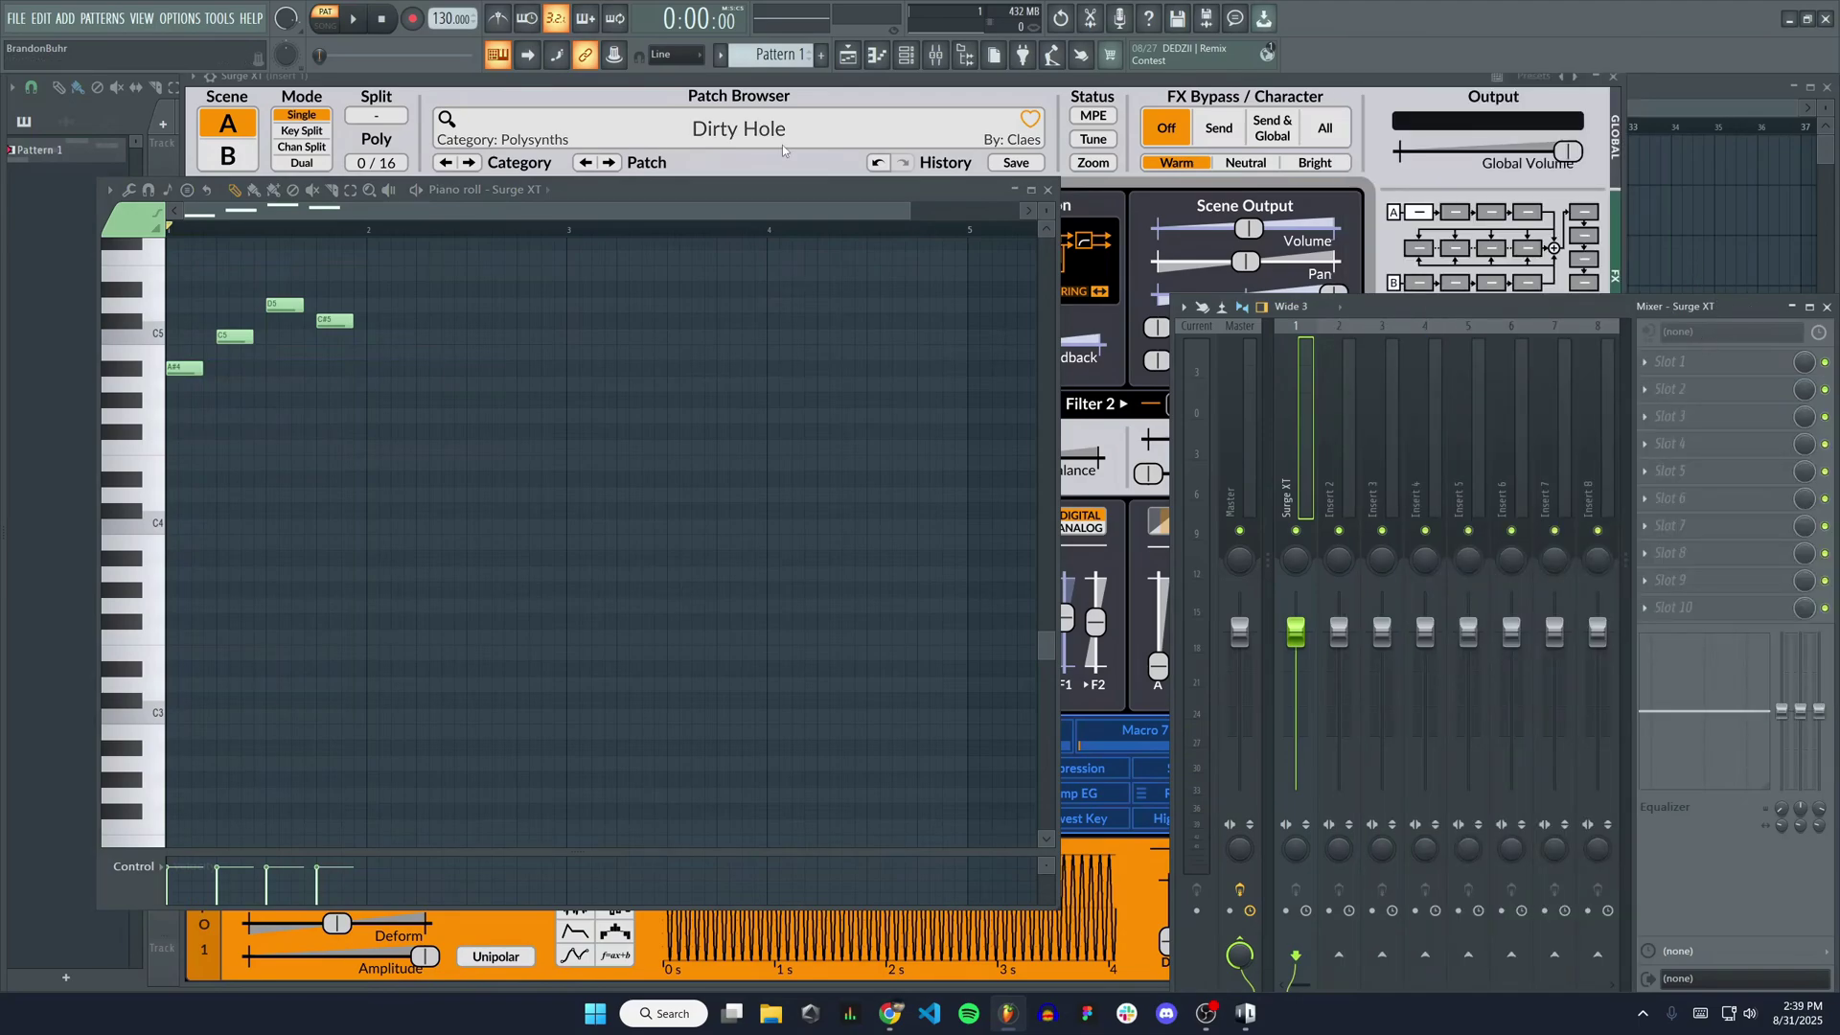
- Put the Surge XT plugin window in front of the piano roll and mixer
{"action": "left_click", "coordinate": [853, 90]}
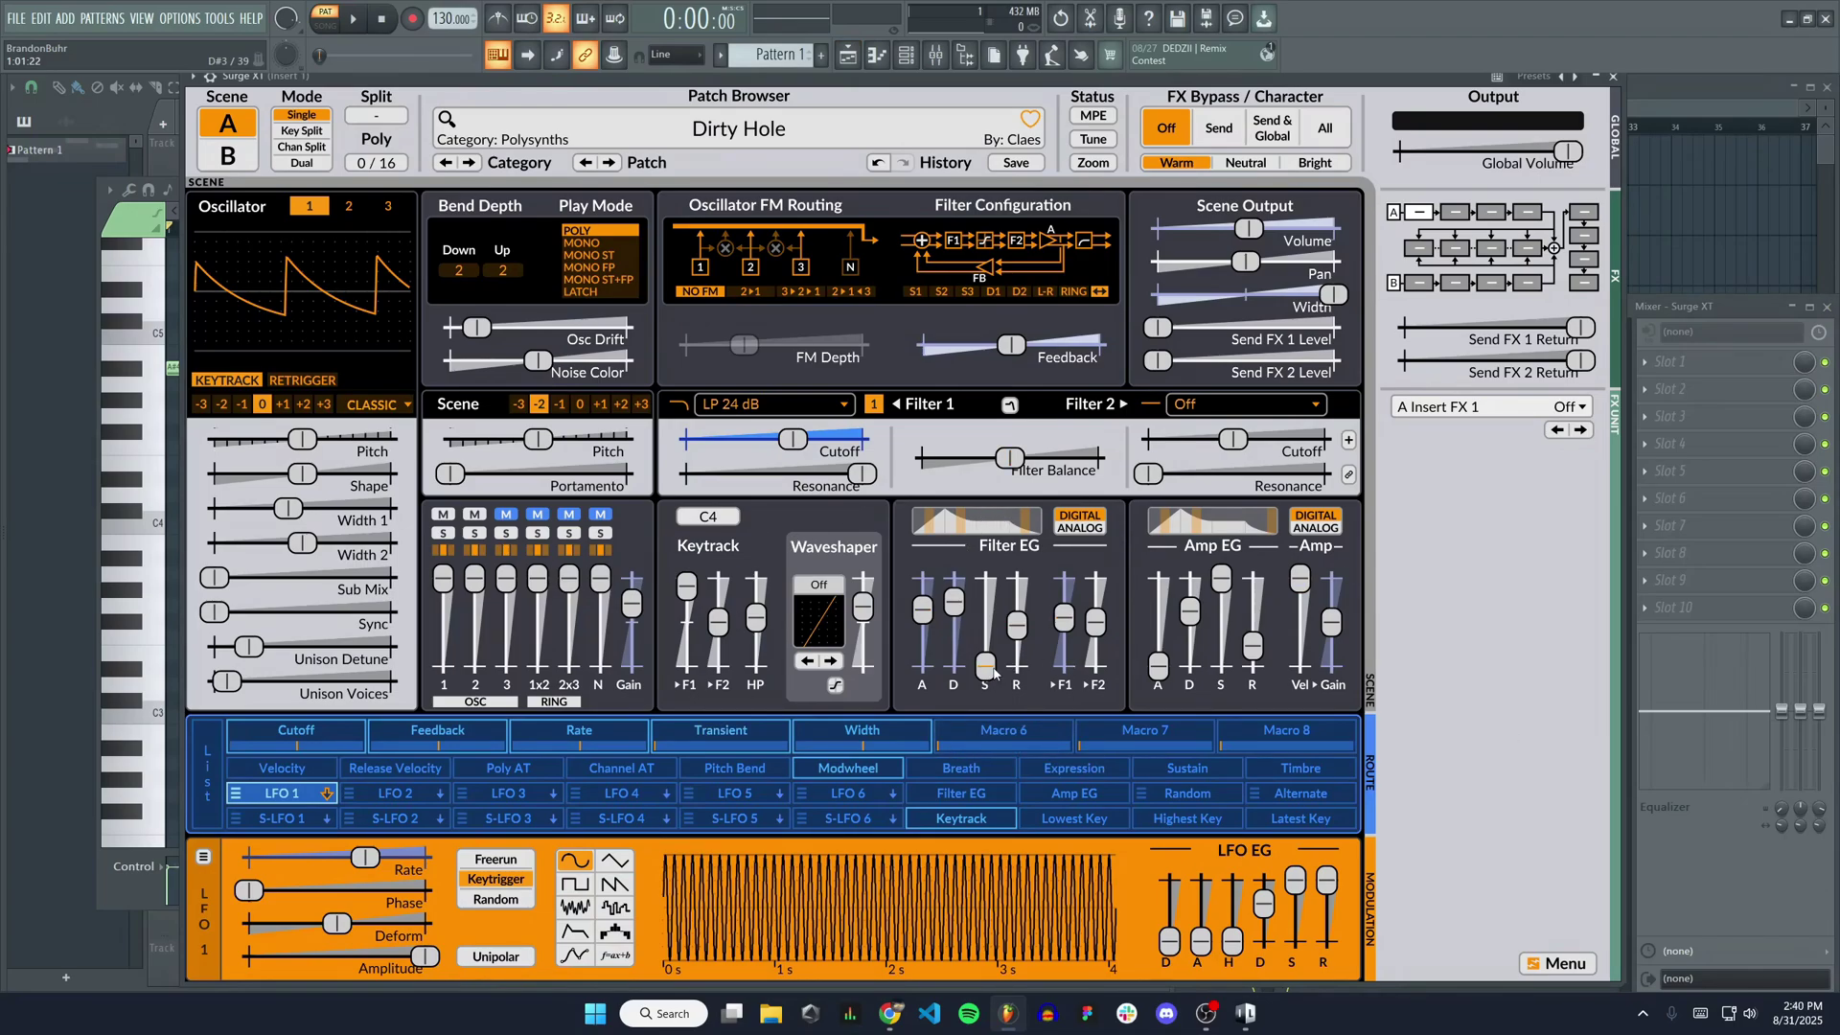
{"action": "mouse_move", "coordinate": [992, 673]}
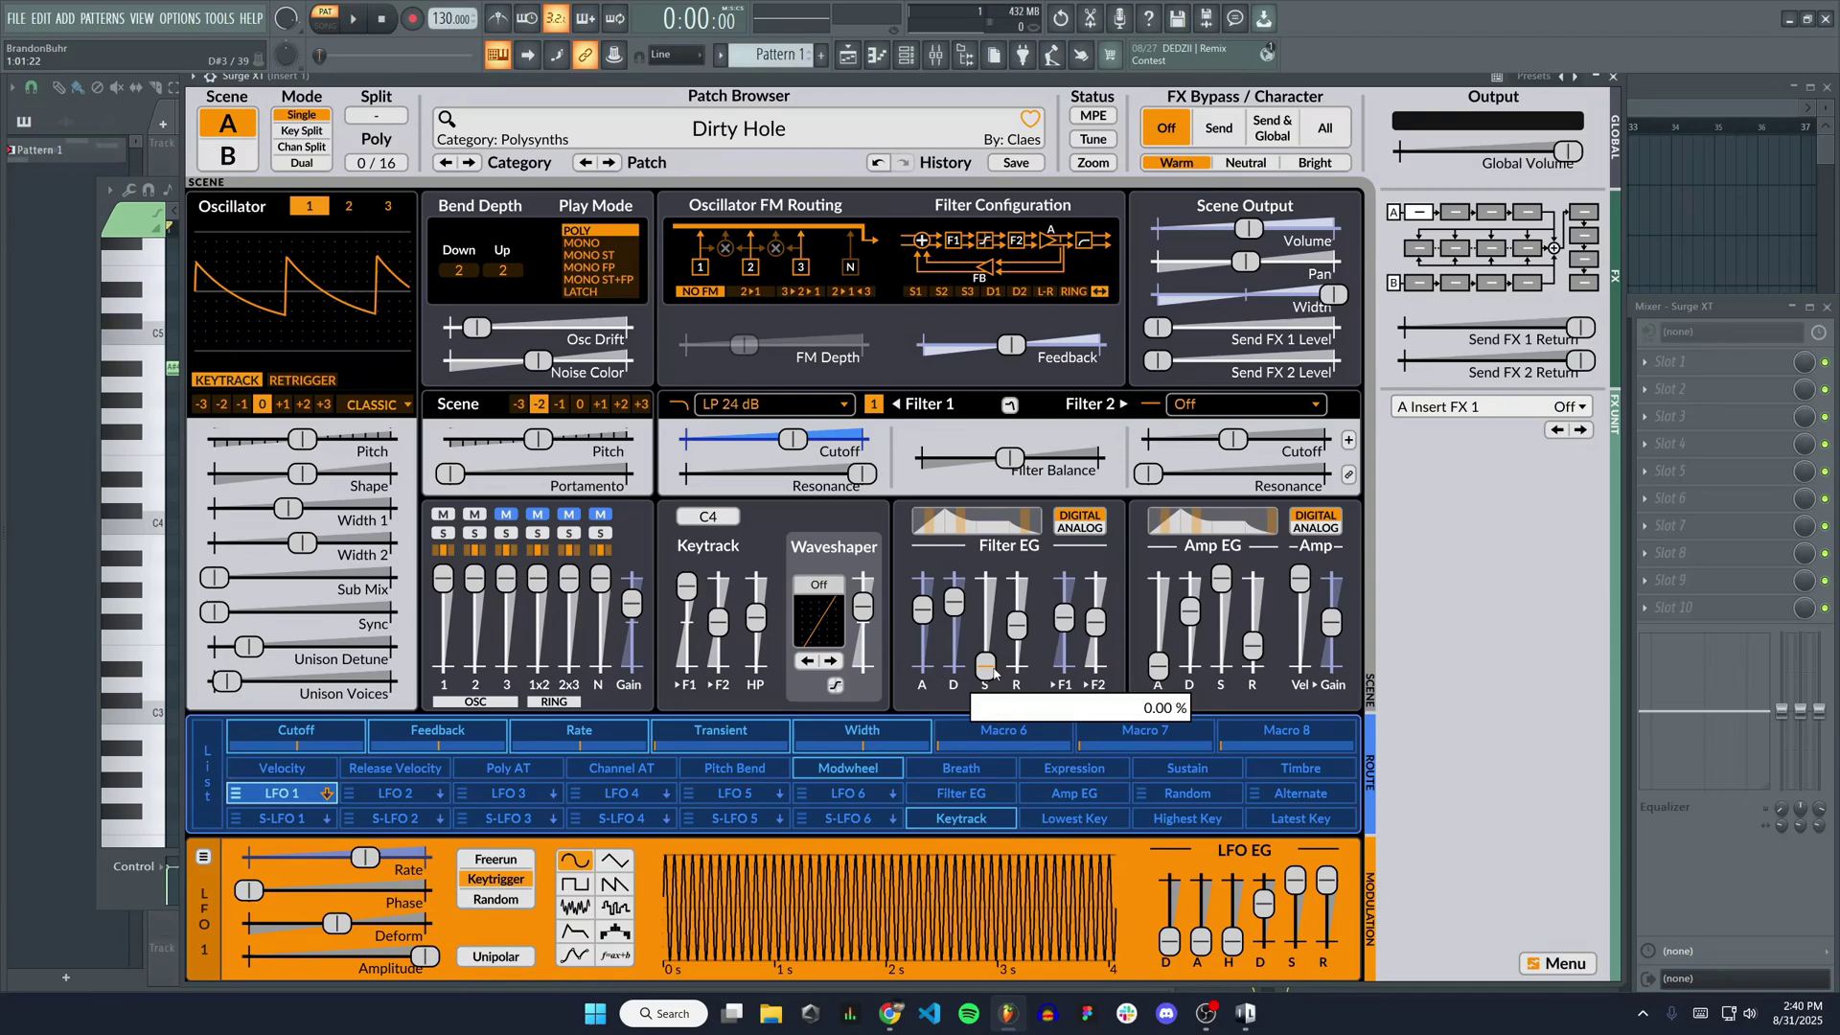